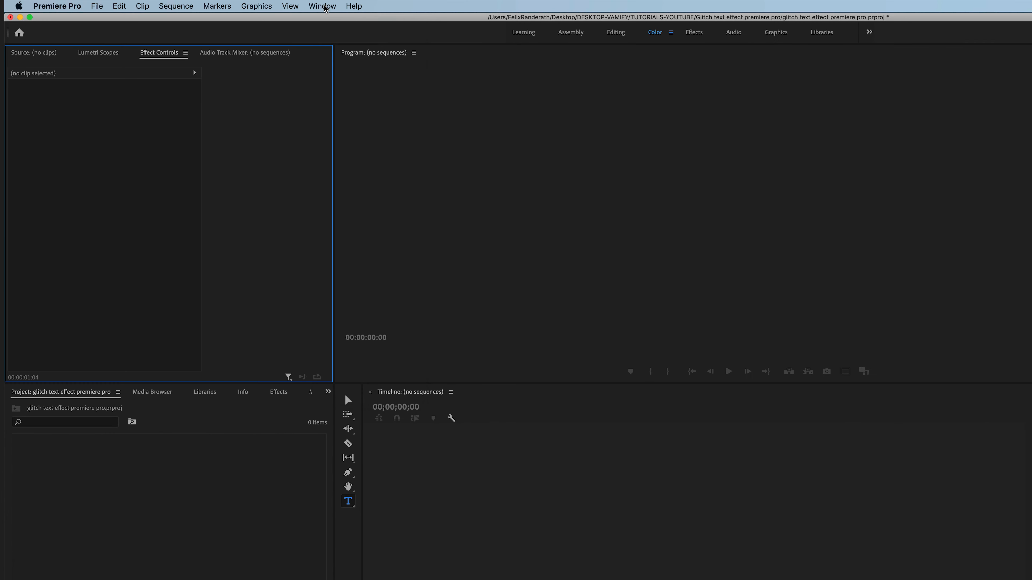
Check that the Essential Graphics panel is enabled in the workspace.
{"action": "left_click", "coordinate": [325, 6]}
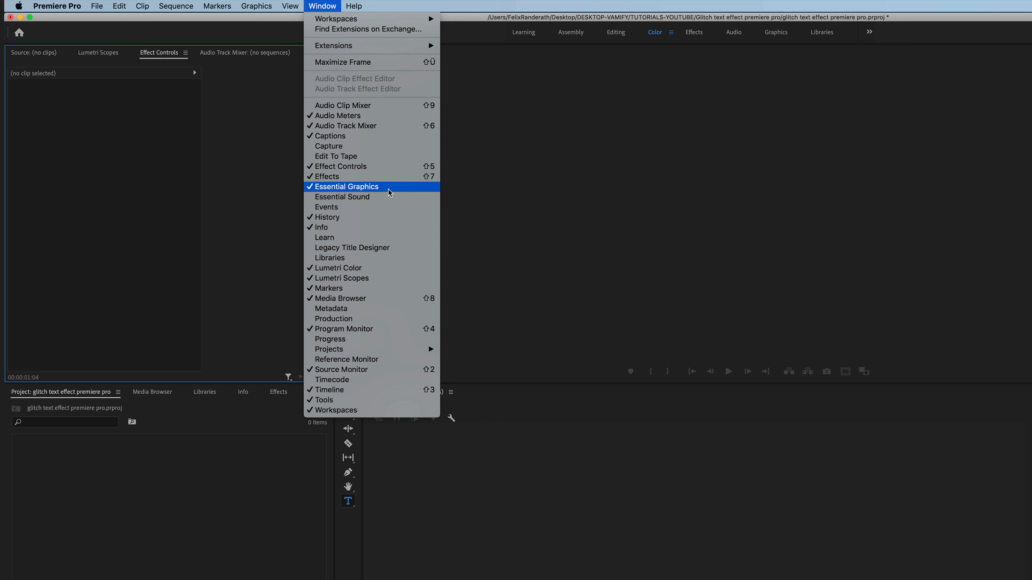
{"action": "left_click", "coordinate": [597, 163]}
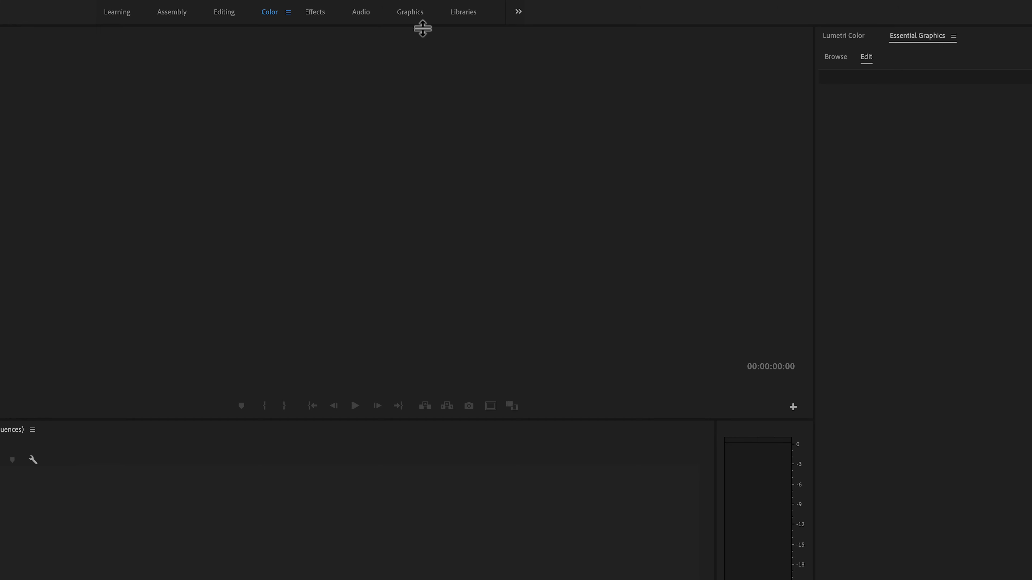
Create a new sequence named "GLITCH TEXT EFFECT" with the ARRI 1080p 23.976 preset.
{"action": "left_click", "coordinate": [93, 4]}
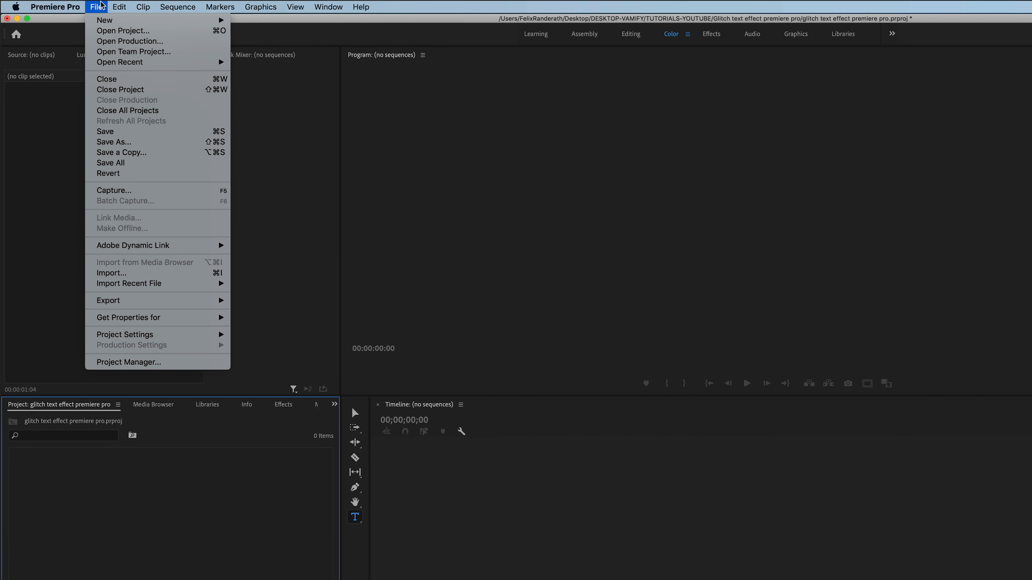
{"action": "mouse_move", "coordinate": [108, 21]}
{"action": "left_click", "coordinate": [252, 55]}
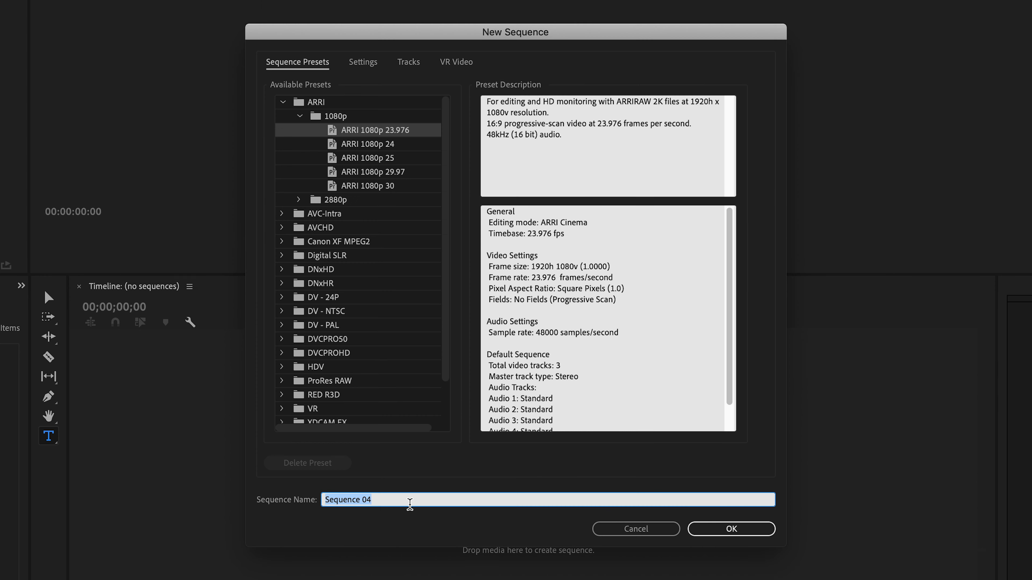
{"action": "double_click", "coordinate": [627, 564]}
{"action": "triple_click", "coordinate": [410, 499]}
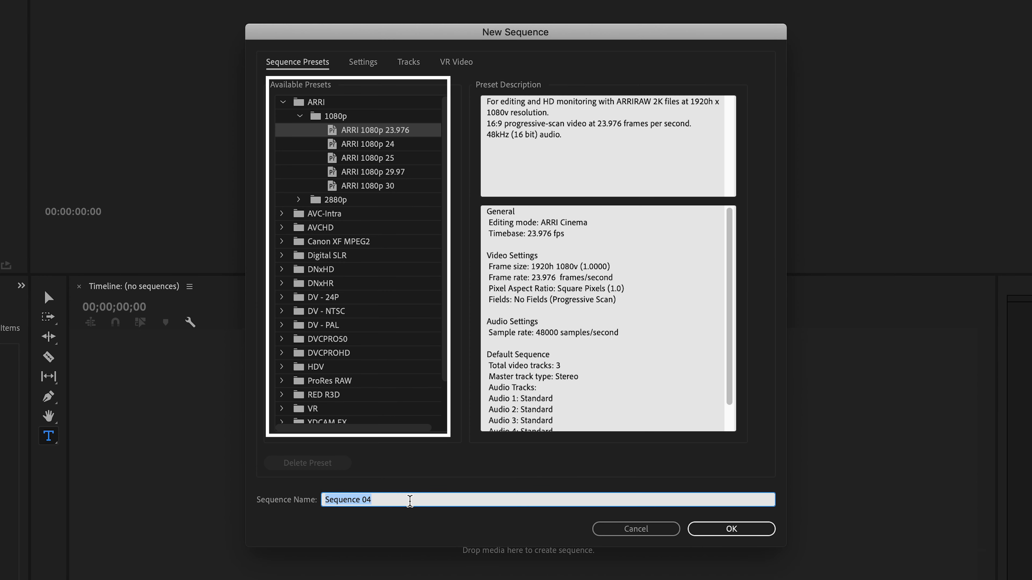
{"action": "type", "text": "GLITCH TEXT EFFECT"}
{"action": "key", "text": "Return"}
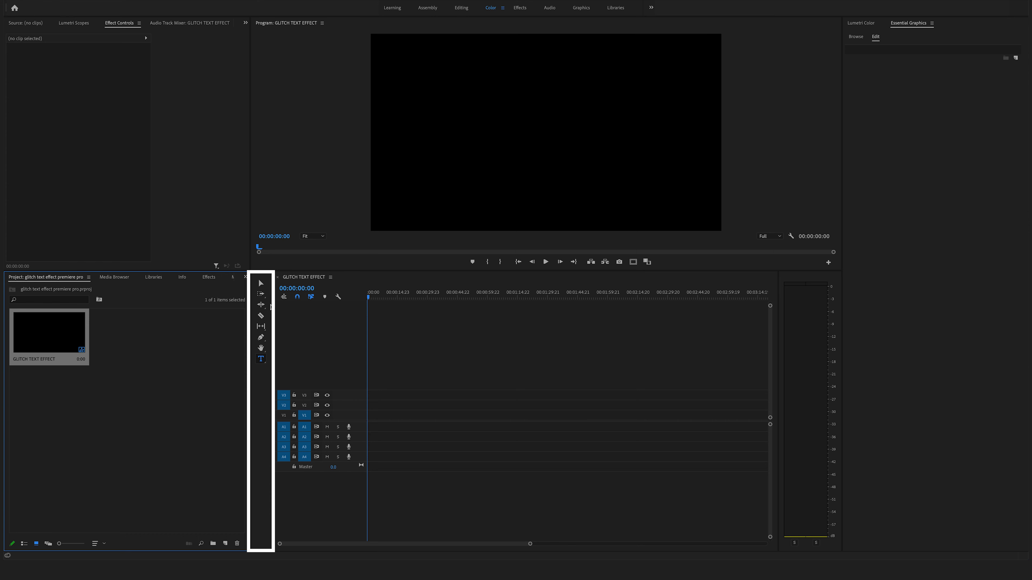
Add a text layer reading "FAST GLITCH" to the program frame with the Type tool.
{"action": "left_click", "coordinate": [262, 359]}
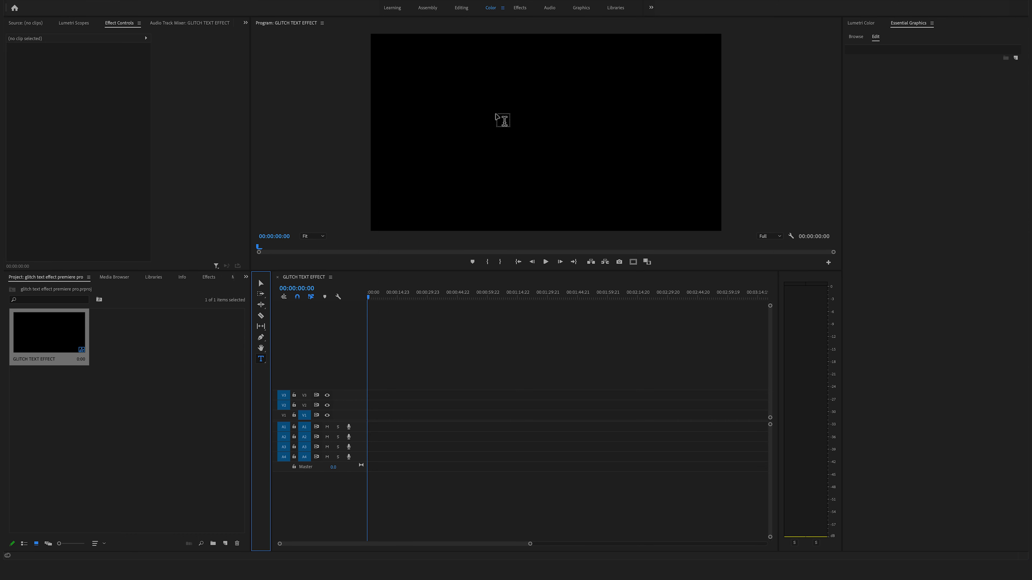
{"action": "left_click", "coordinate": [429, 141]}
{"action": "type", "text": "FAS"}
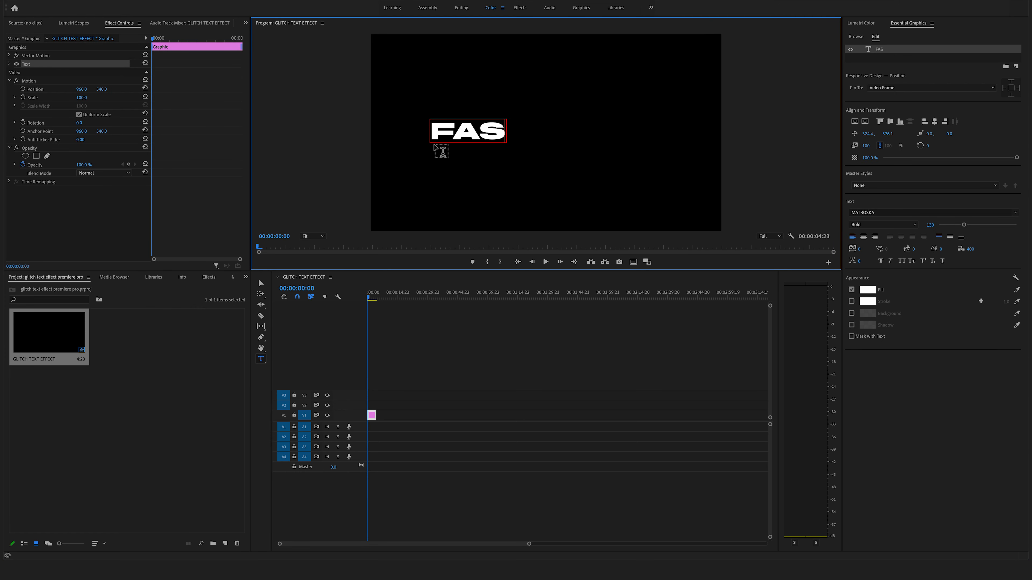
{"action": "type", "text": "T GLITCH"}
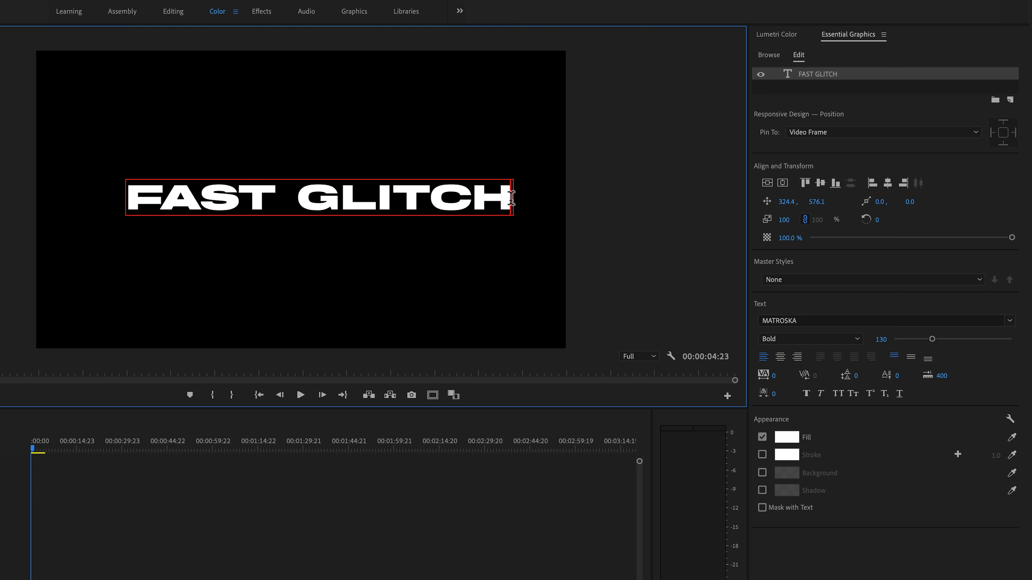
Center the FAST GLITCH text vertically and horizontally in the frame, keeping its font size at 130.
{"action": "left_click_drag", "start_coordinate": [500, 199], "coordinate": [98, 193]}
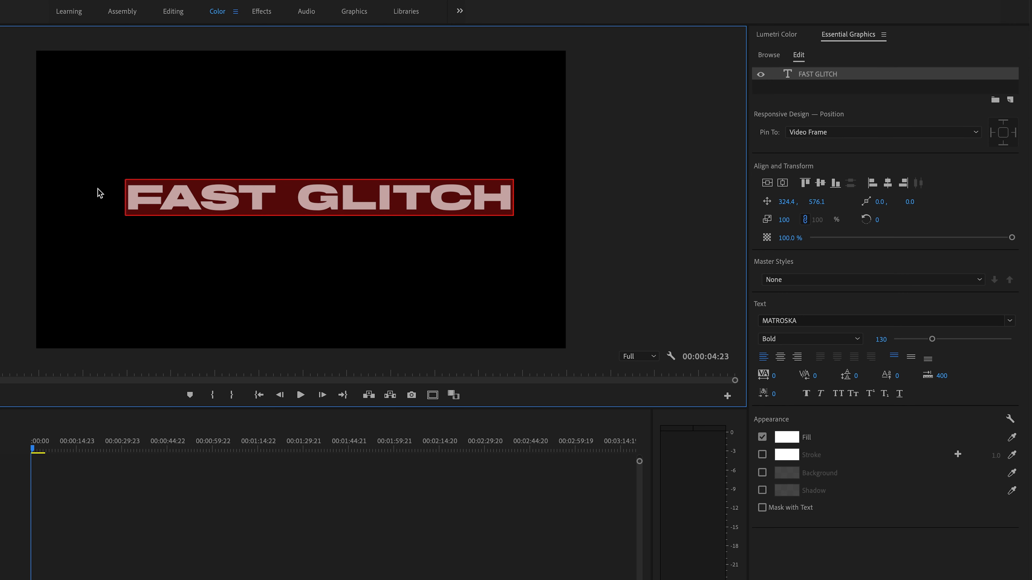
{"action": "left_click_drag", "start_coordinate": [931, 341], "coordinate": [925, 341]}
{"action": "key", "text": "super+z"}
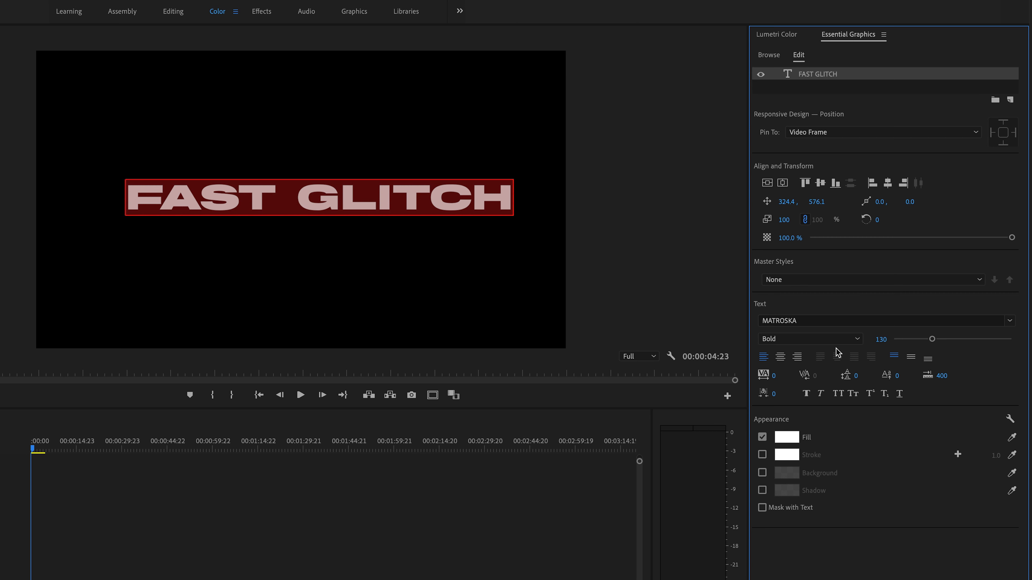
{"action": "left_click", "coordinate": [768, 186]}
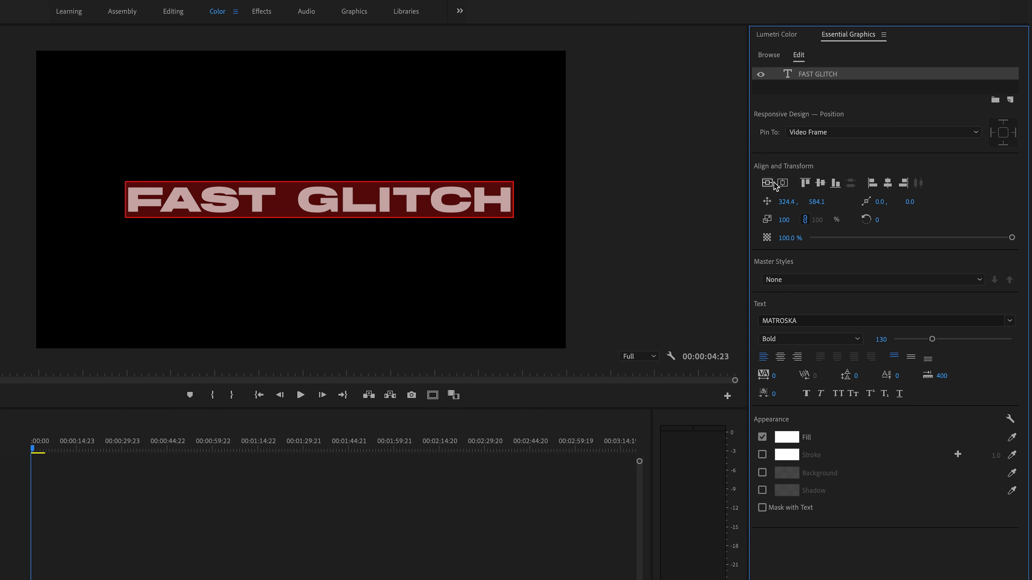
{"action": "left_click", "coordinate": [785, 186]}
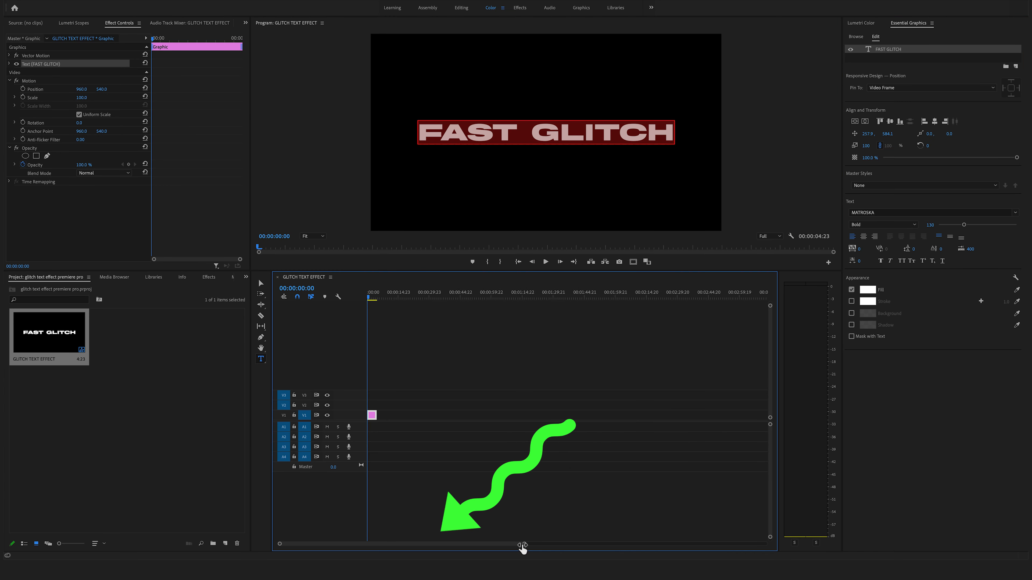
Find the Color Balance (RGB) effect by searching "rgb" and apply it to the FAST GLITCH clip on V1.
{"action": "left_click_drag", "start_coordinate": [523, 548], "coordinate": [427, 556]}
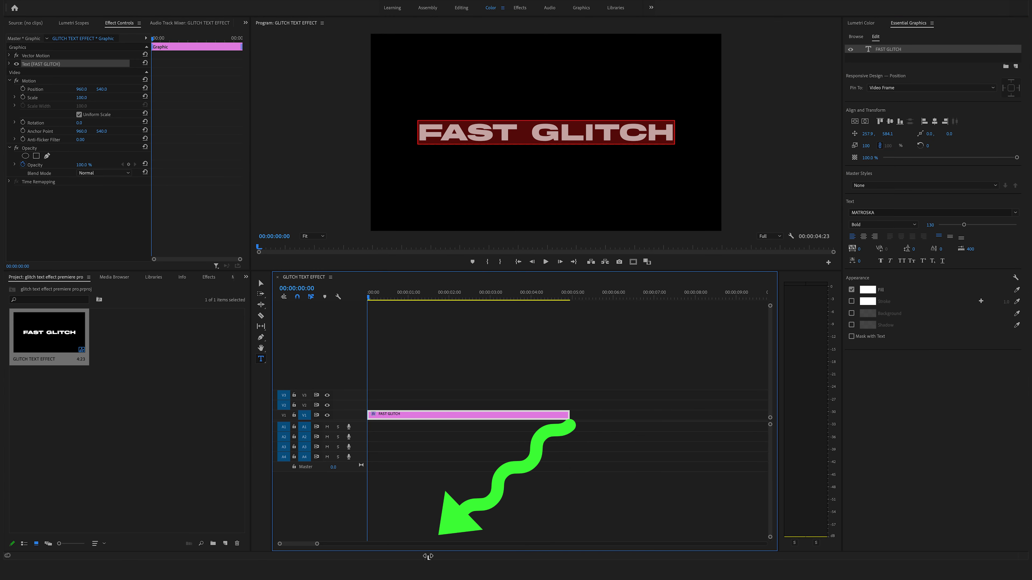
{"action": "left_click", "coordinate": [212, 277]}
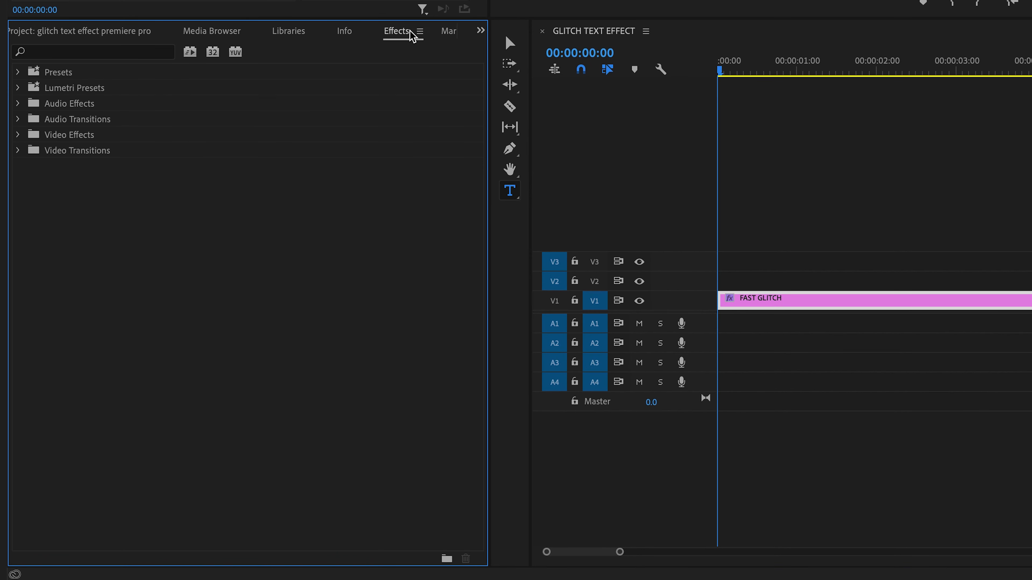
{"action": "left_click", "coordinate": [64, 53]}
{"action": "type", "text": "rgb"}
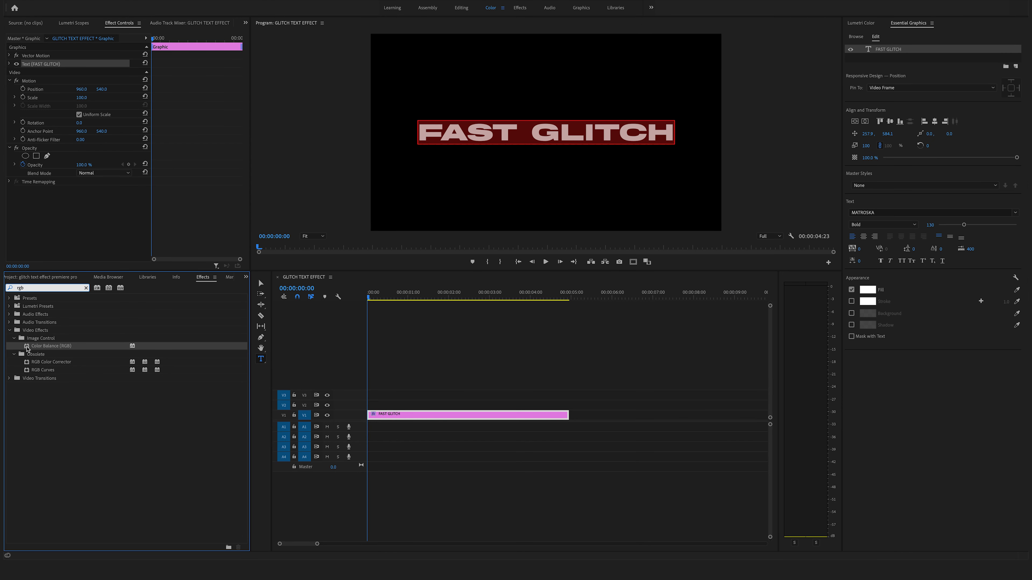
{"action": "left_click_drag", "start_coordinate": [28, 348], "coordinate": [414, 421]}
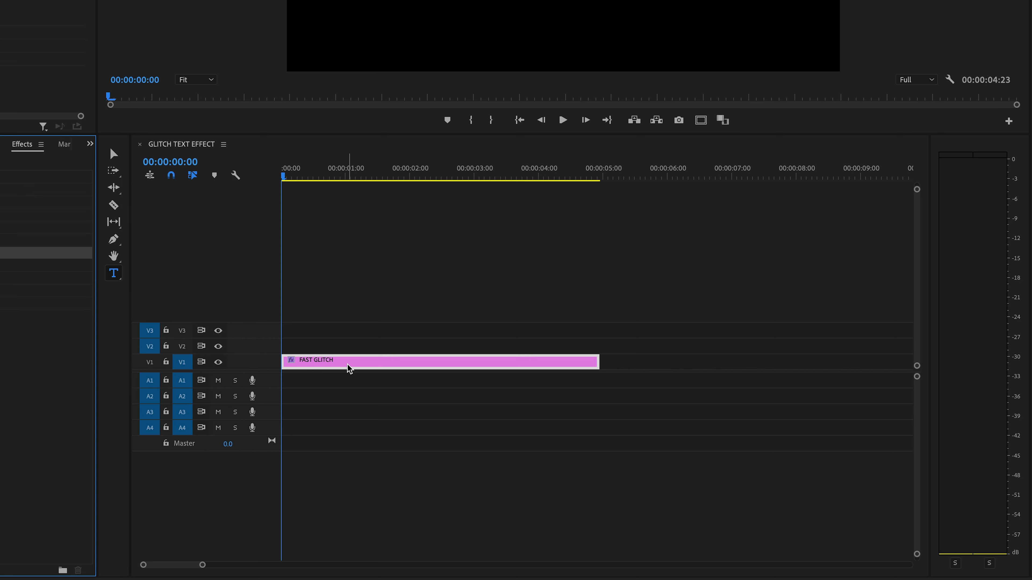
Duplicate the FAST GLITCH clip onto tracks V2 and V3 directly above the original and move the playhead to 00:00:01:00.
{"action": "left_click_drag", "start_coordinate": [349, 367], "coordinate": [348, 330]}
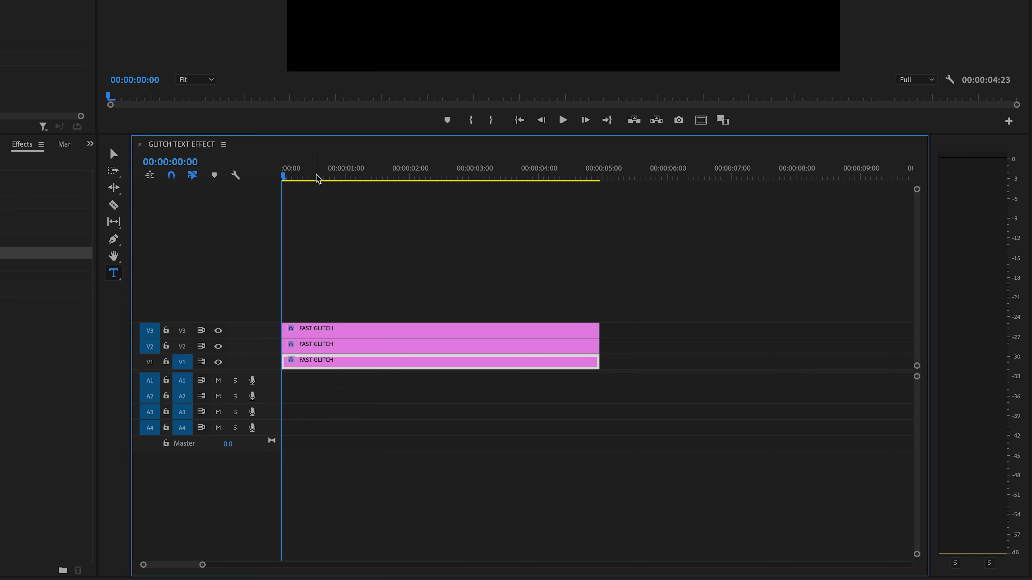
{"action": "left_click_drag", "start_coordinate": [287, 179], "coordinate": [347, 180]}
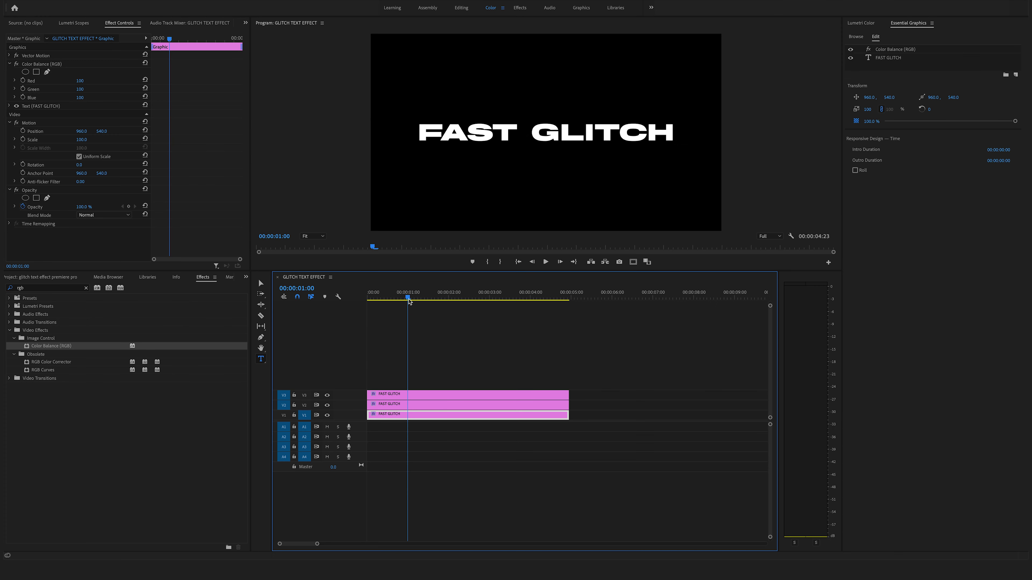
{"action": "left_click", "coordinate": [353, 334]}
On the V3 clip, set Color Balance Green and Blue to 0 with Red at 100, and set the blend mode to Screen.
{"action": "left_click", "coordinate": [413, 397]}
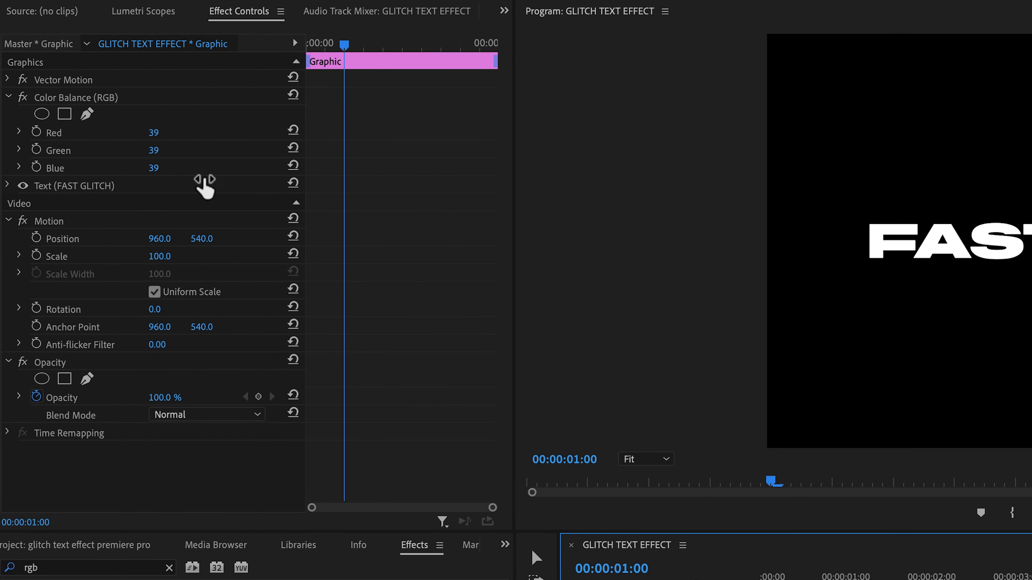
{"action": "left_click", "coordinate": [156, 150]}
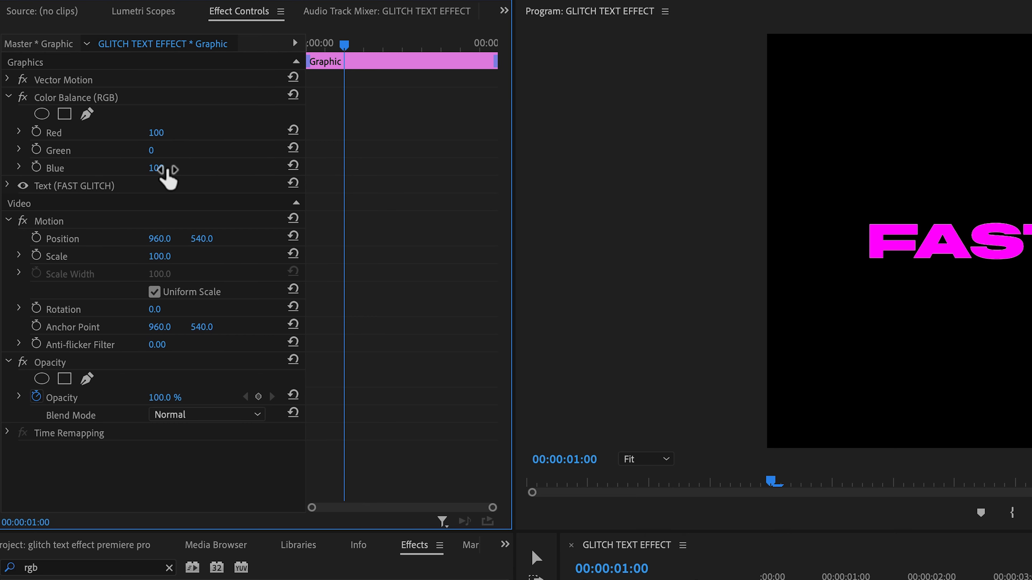
{"action": "left_click", "coordinate": [167, 170]}
{"action": "type", "text": "0"}
{"action": "key", "text": "Return"}
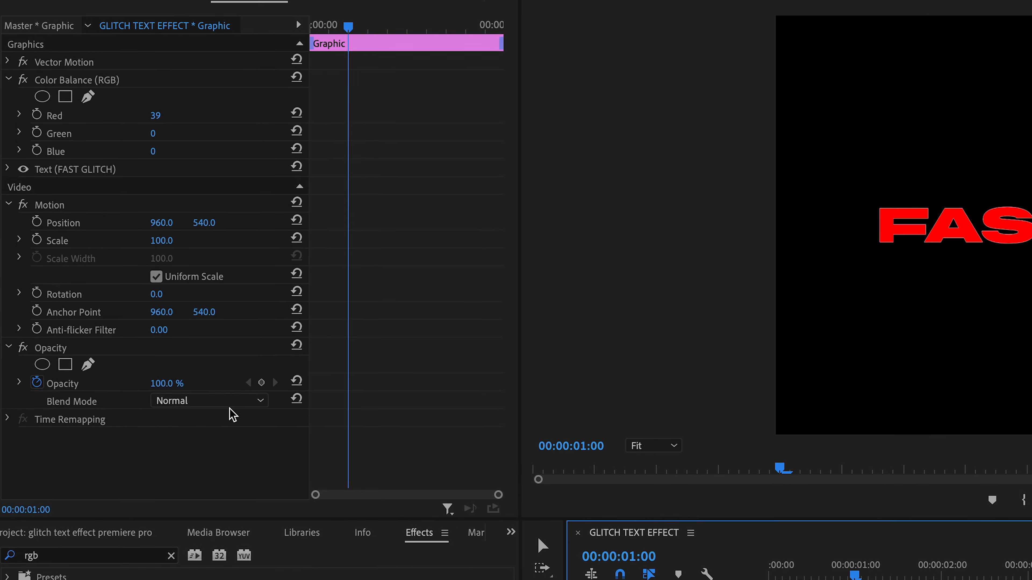
{"action": "left_click", "coordinate": [251, 402]}
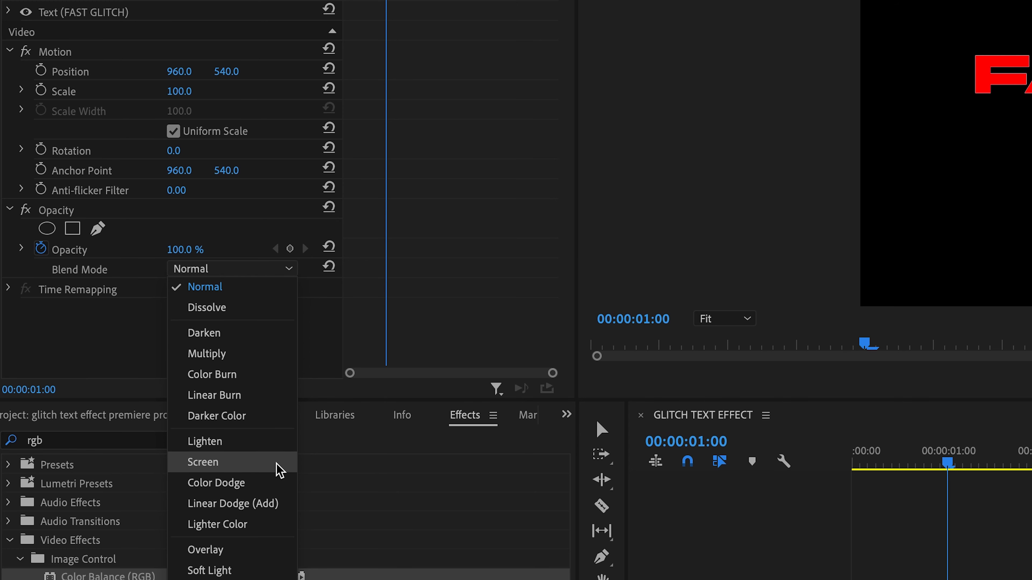
{"action": "left_click", "coordinate": [280, 469]}
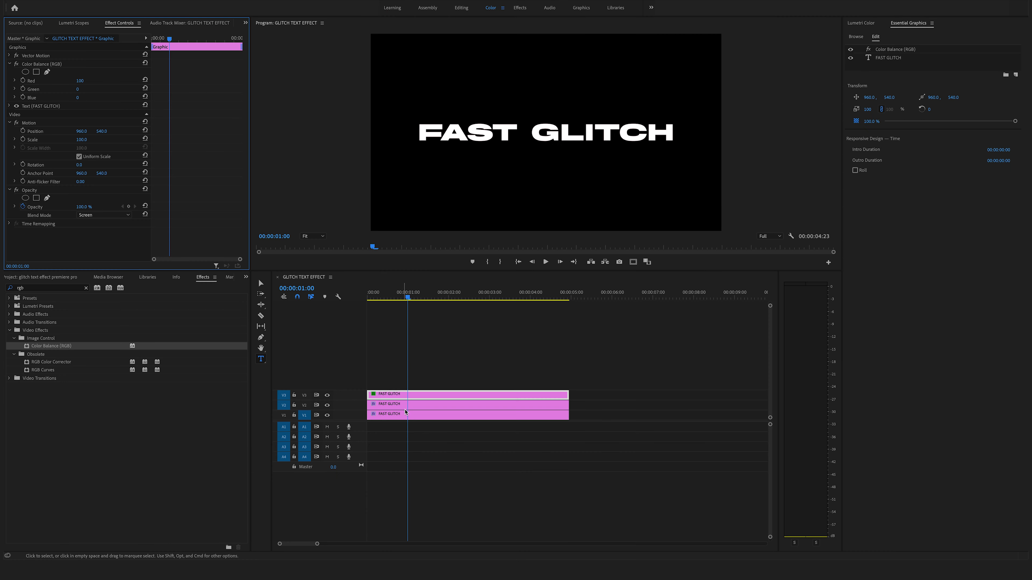
On the V2 clip, set Color Balance Red and Blue to 0 with Green at 100, and set the blend mode to Screen.
{"action": "left_click", "coordinate": [407, 405]}
{"action": "left_click", "coordinate": [407, 406]}
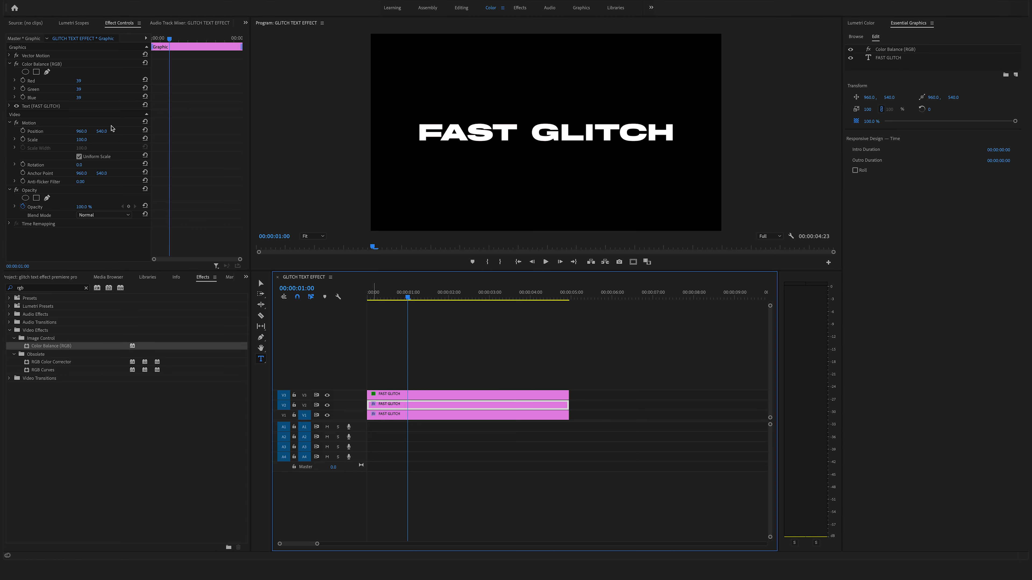
{"action": "left_click", "coordinate": [122, 123]}
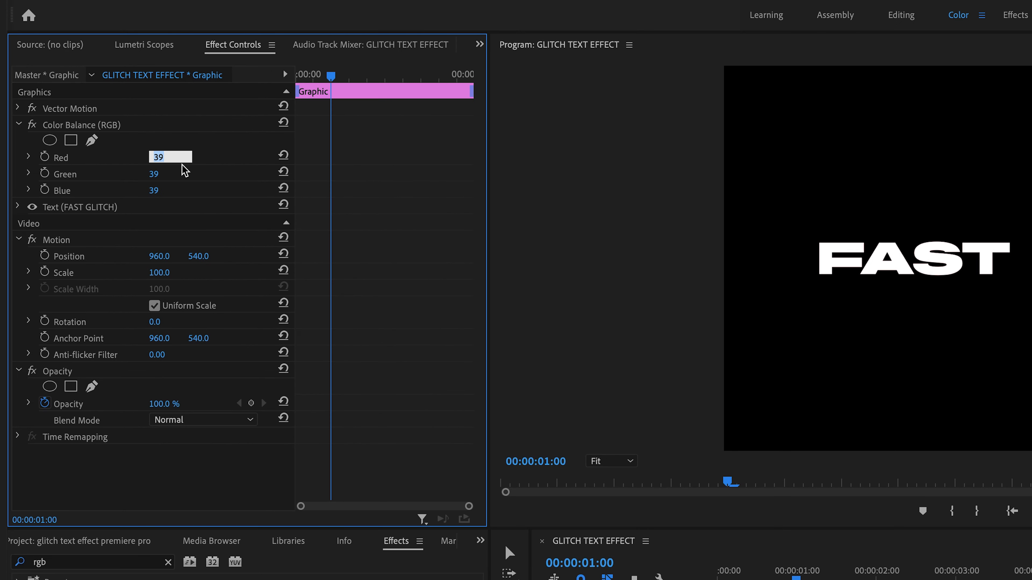
{"action": "type", "text": "0"}
{"action": "key", "text": "Return"}
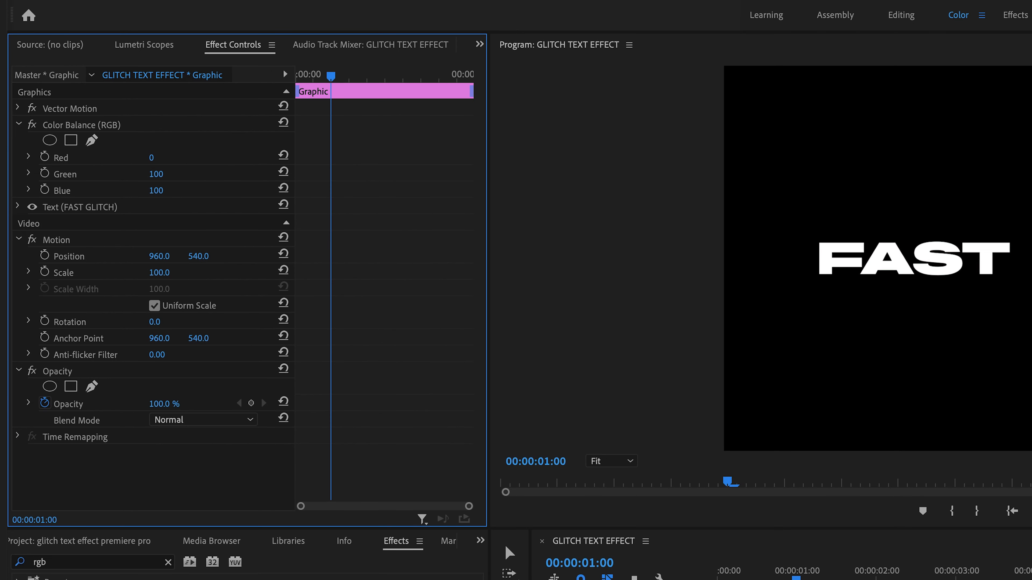
{"action": "left_click", "coordinate": [160, 191]}
{"action": "type", "text": "0"}
{"action": "key", "text": "Return"}
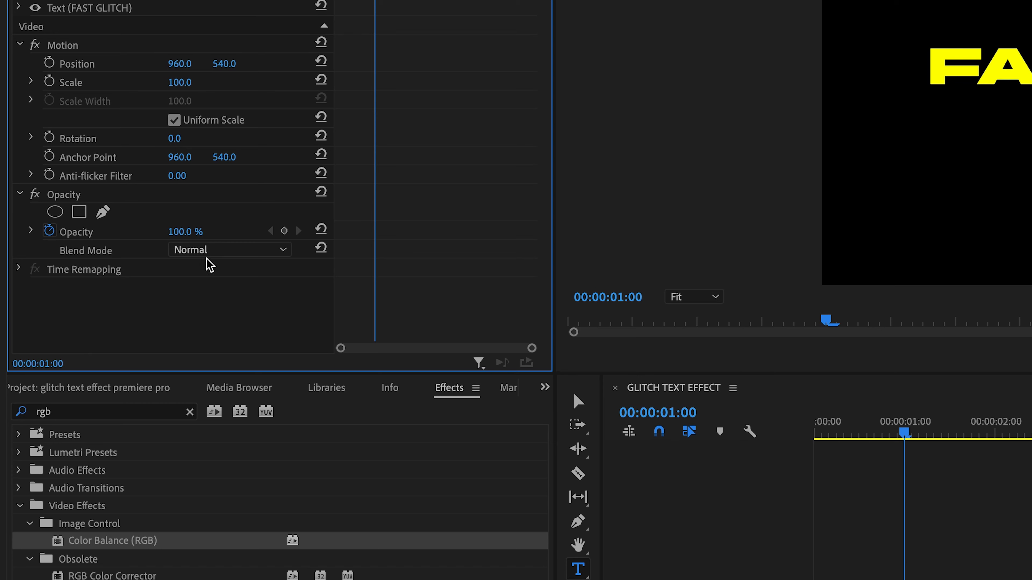
{"action": "left_click", "coordinate": [285, 263]}
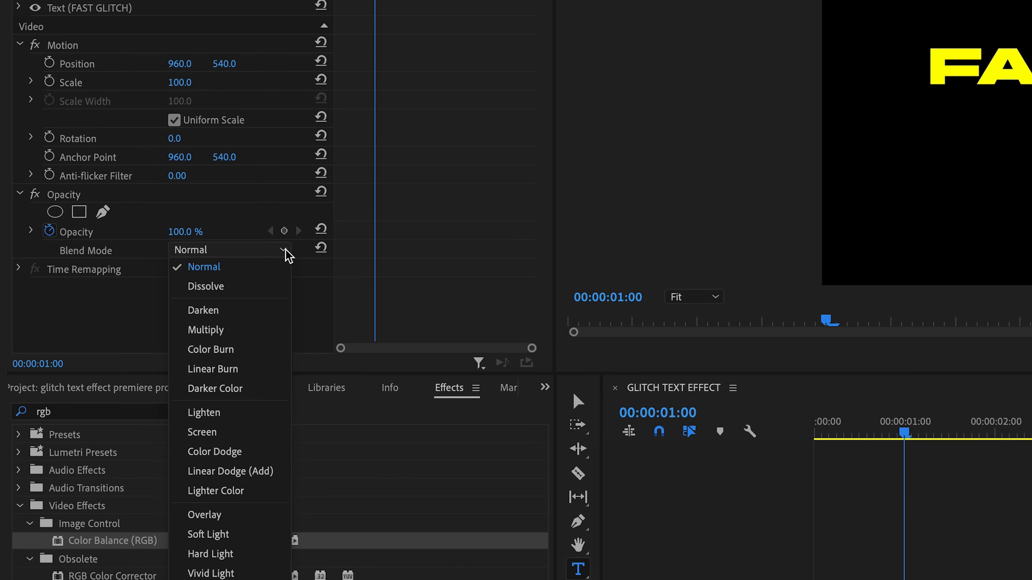
{"action": "left_click", "coordinate": [258, 431]}
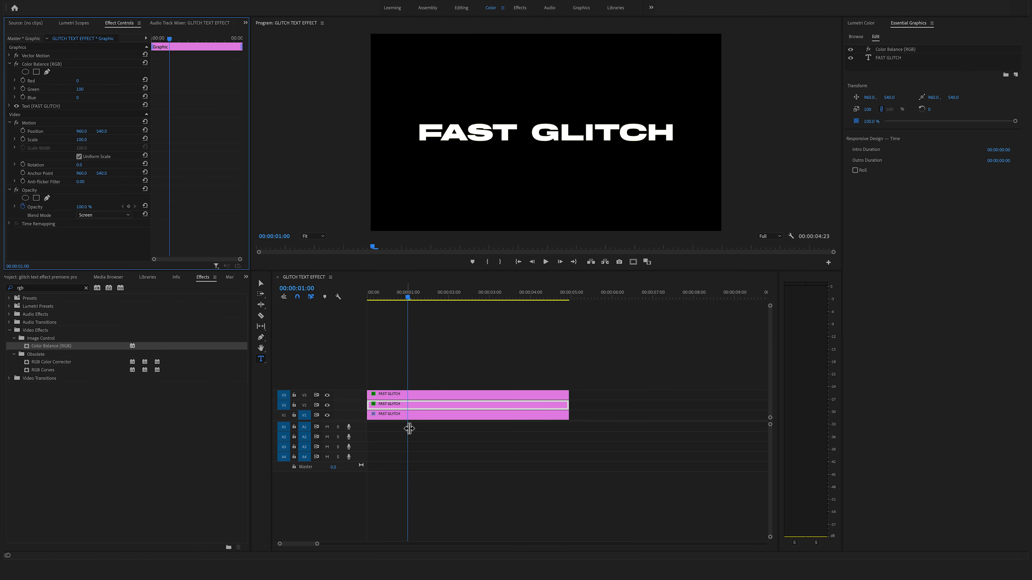
On the V1 clip, set the Color Balance Red and Green values to 0.
{"action": "left_click", "coordinate": [413, 415]}
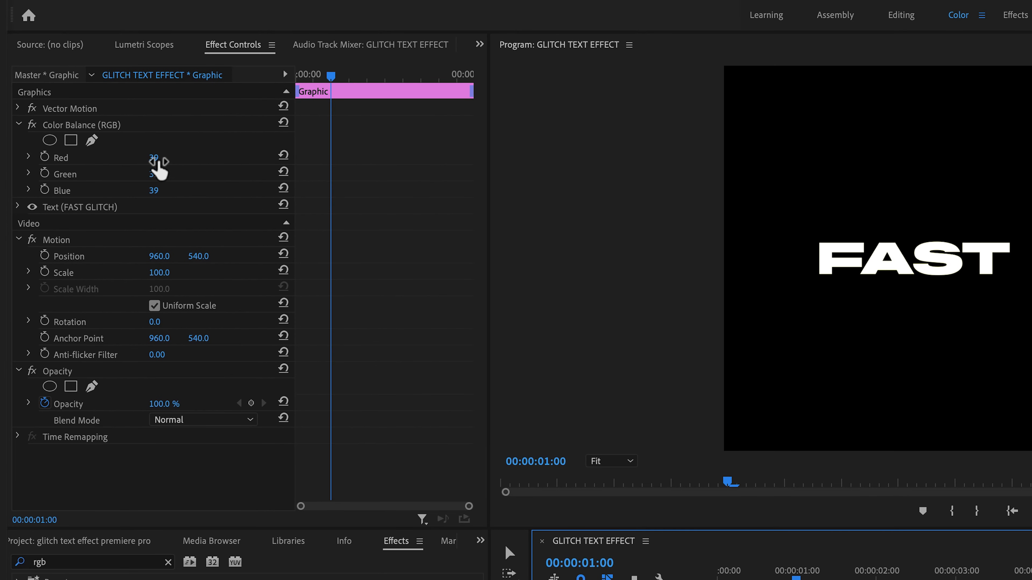
{"action": "left_click", "coordinate": [156, 160]}
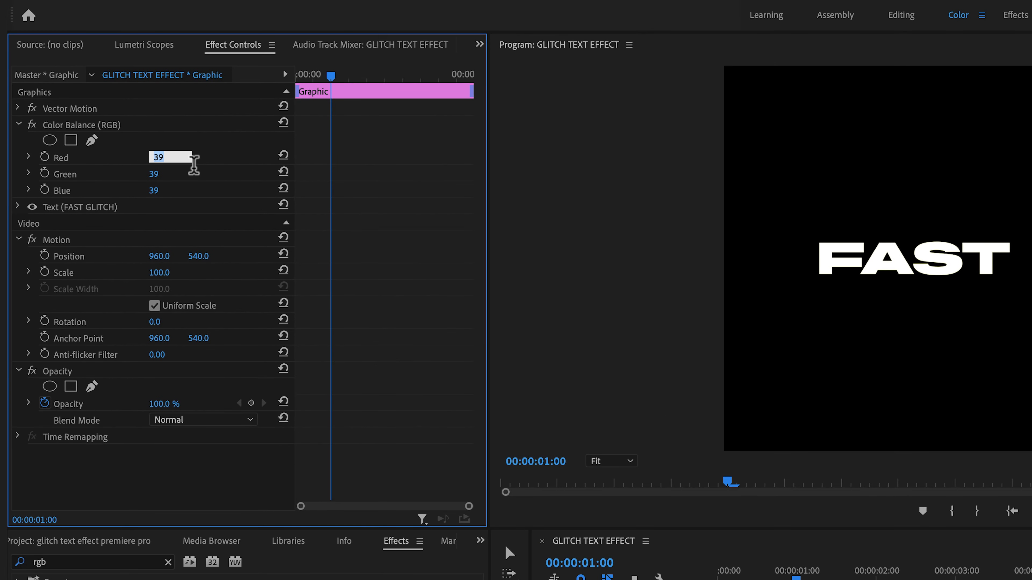
{"action": "type", "text": "0"}
{"action": "key", "text": "Return"}
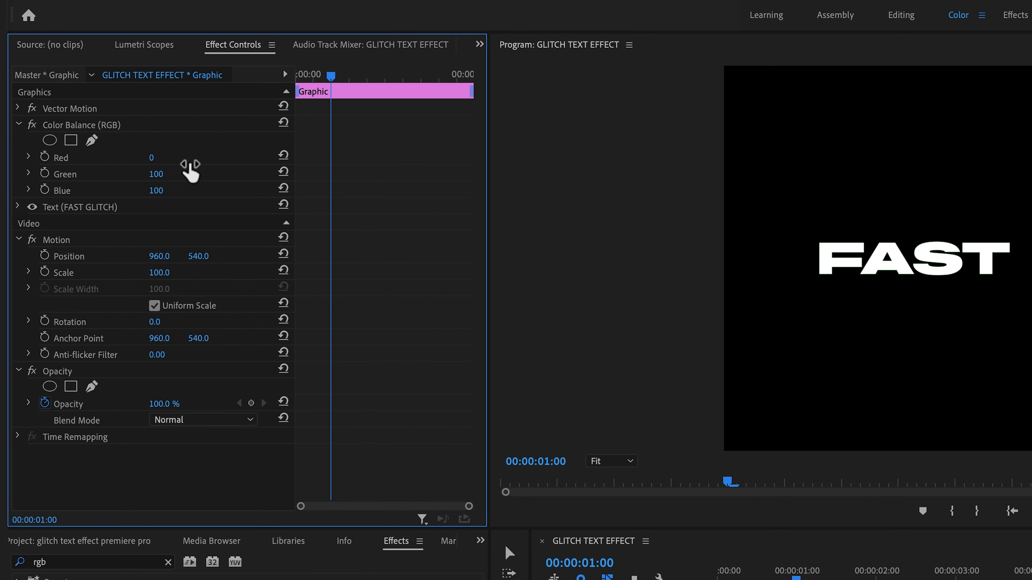
{"action": "left_click", "coordinate": [159, 174]}
{"action": "type", "text": "0"}
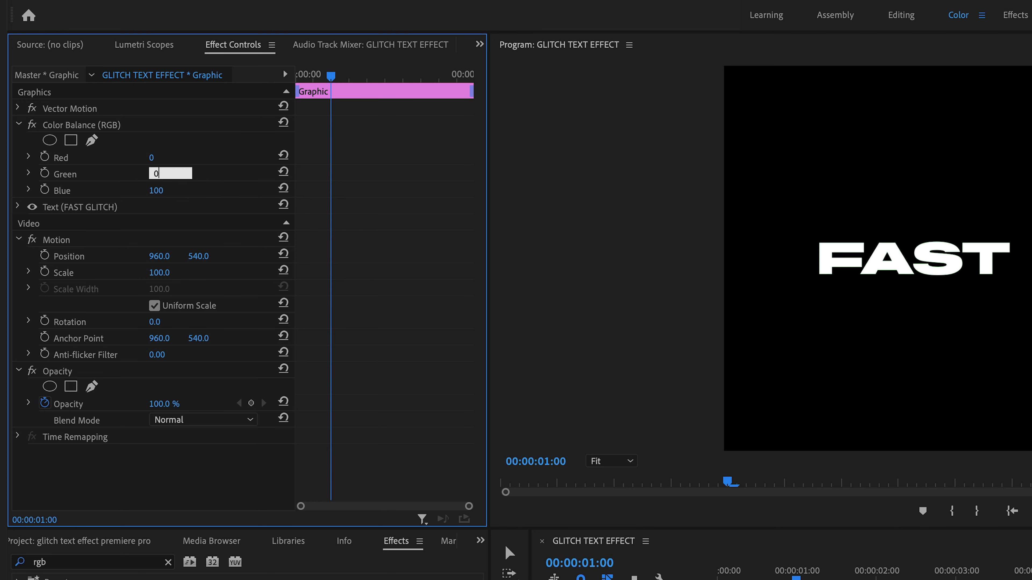
{"action": "key", "text": "Return"}
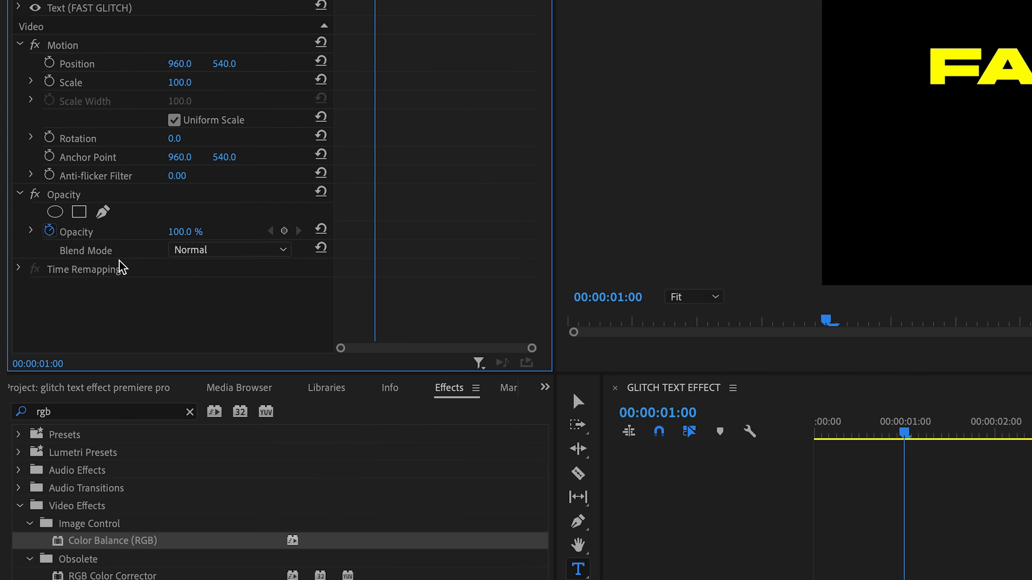
Set the blend mode of the selected FAST GLITCH clip to Screen.
{"action": "left_click", "coordinate": [255, 420]}
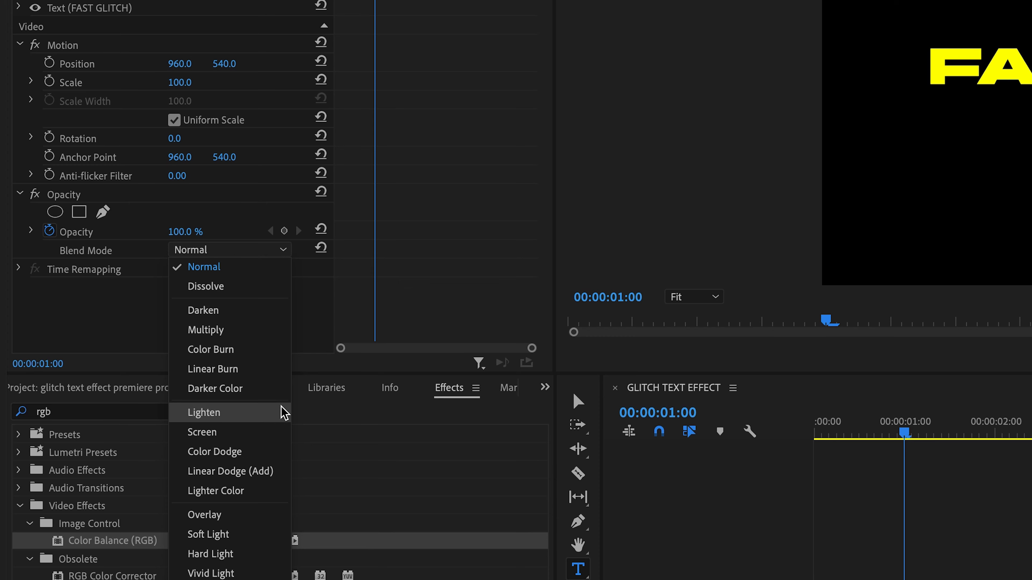
{"action": "left_click", "coordinate": [258, 432]}
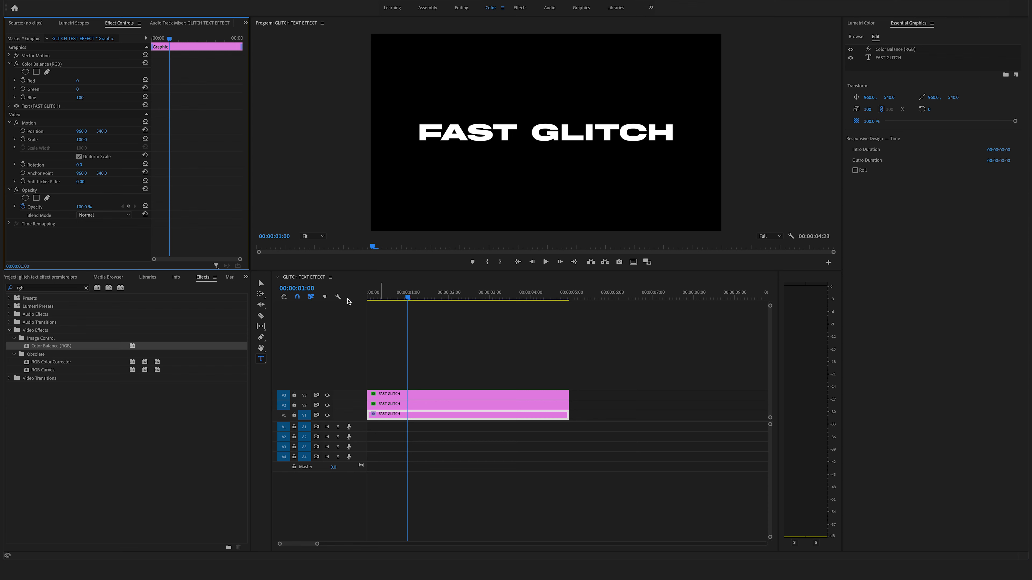
On the V3 clip, add Position keyframes of 960, 540 at 00:00:01:00 and 00:00:01:08.
{"action": "left_click", "coordinate": [409, 396]}
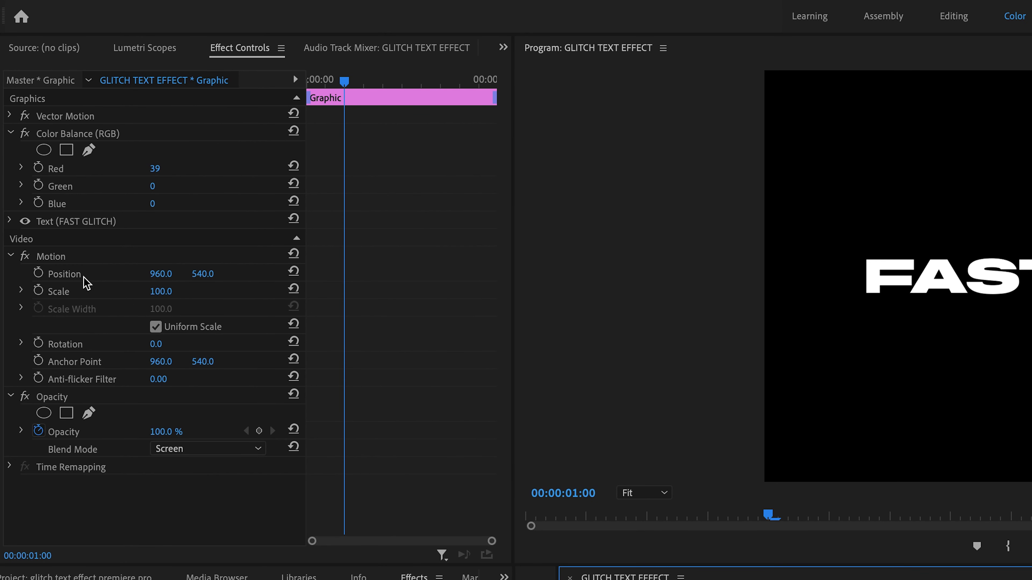
{"action": "left_click", "coordinate": [39, 272]}
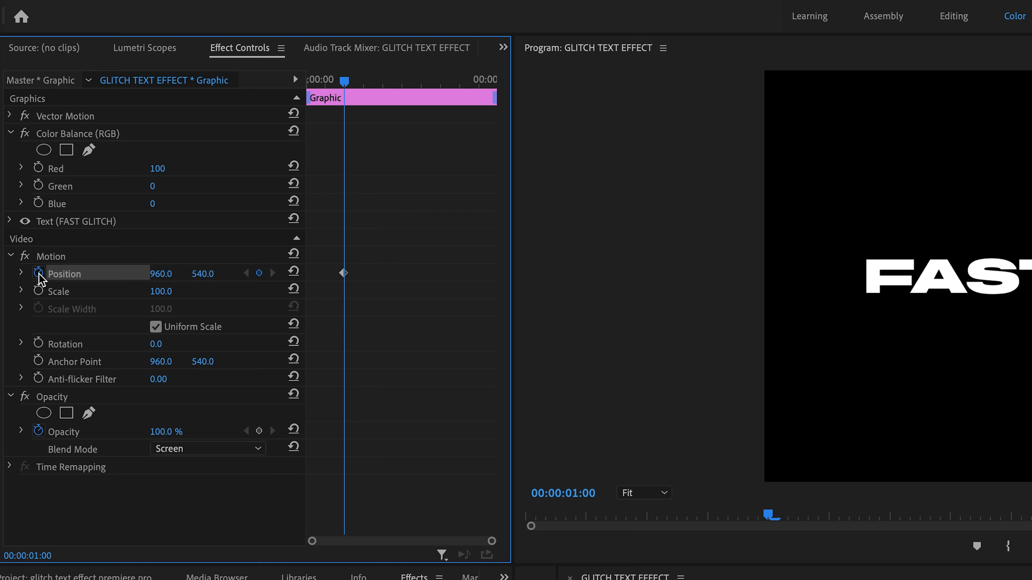
{"action": "key", "text": "Right"}
{"action": "key", "text": "Right"}
{"action": "key", "text": "Right"}
{"action": "key", "text": "Right"}
{"action": "key", "text": "Right"}
{"action": "key", "text": "Right"}
{"action": "key", "text": "Right"}
{"action": "key", "text": "Right"}
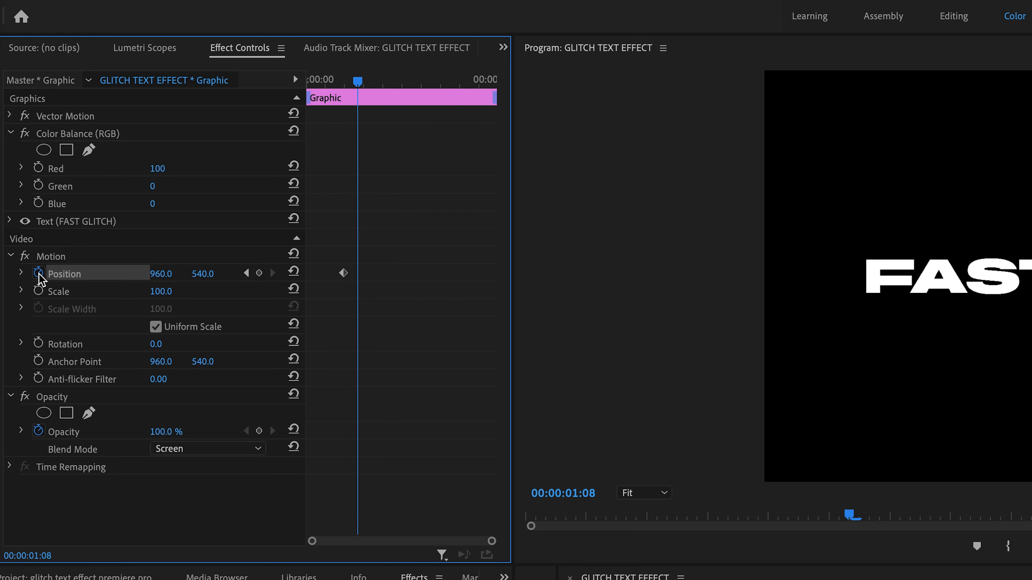
{"action": "left_click", "coordinate": [294, 272]}
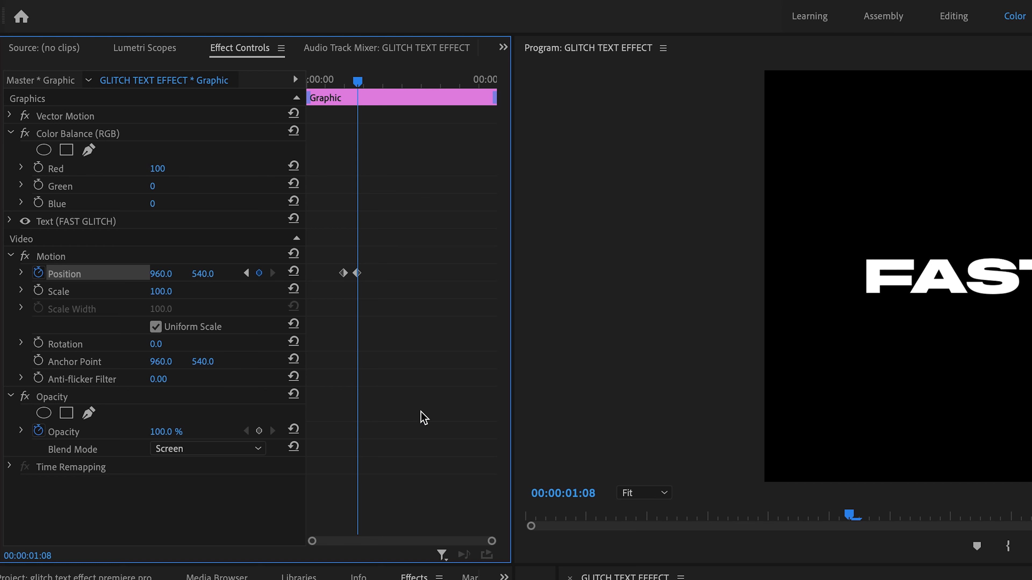
Keyframe the V3 clip's horizontal Position to 966 at 00:00:01:04, midway between the two existing keyframes.
{"action": "left_click_drag", "start_coordinate": [492, 541], "coordinate": [431, 548]}
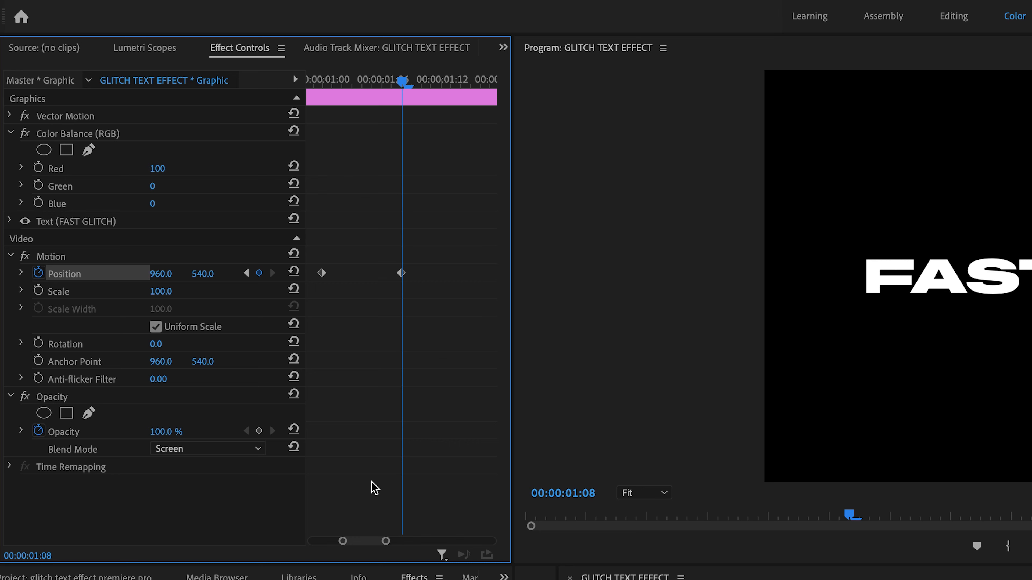
{"action": "key", "text": "Left"}
{"action": "key", "text": "Left"}
{"action": "key", "text": "Left"}
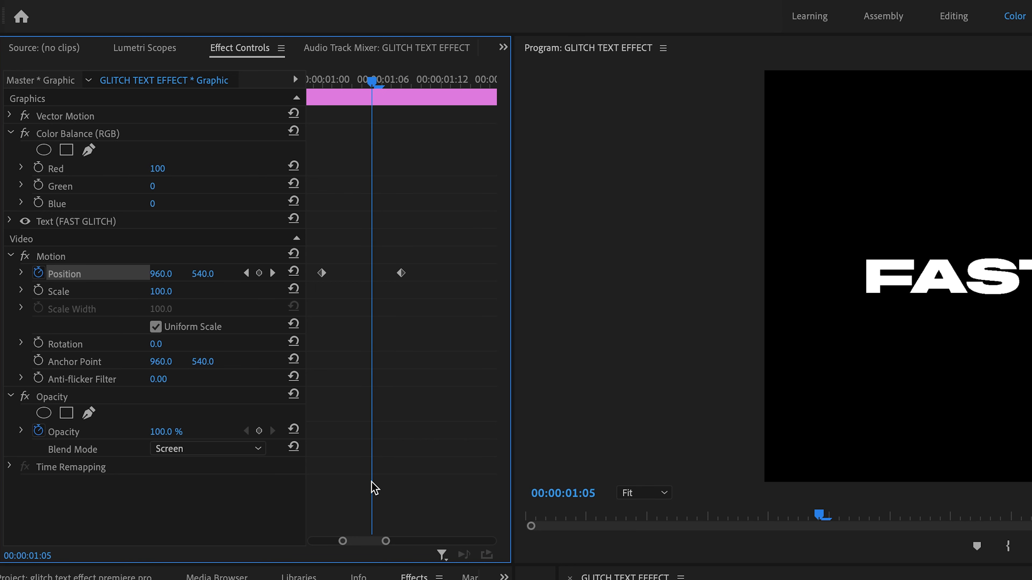
{"action": "key", "text": "Left"}
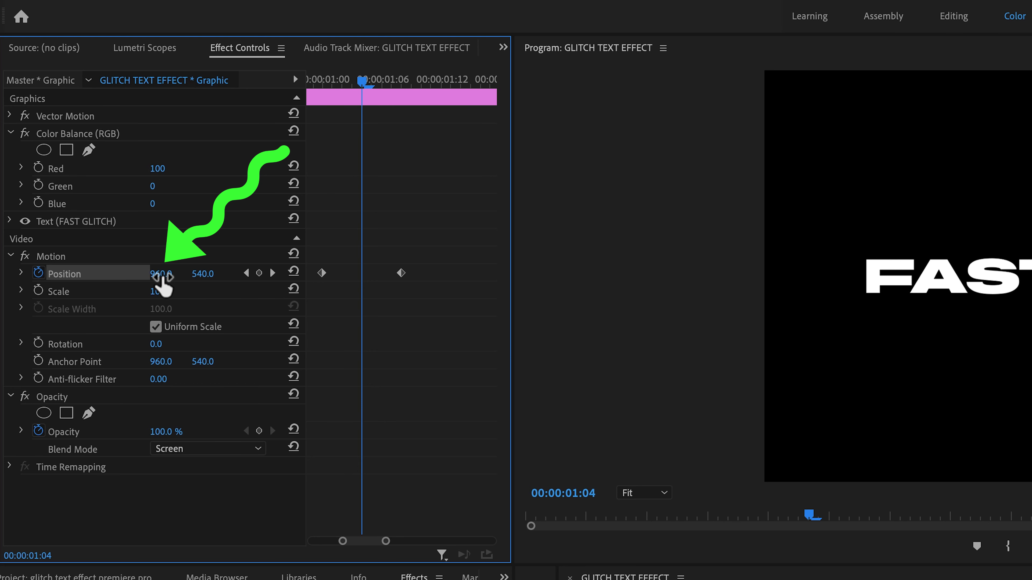
{"action": "left_click_drag", "start_coordinate": [163, 278], "coordinate": [186, 278]}
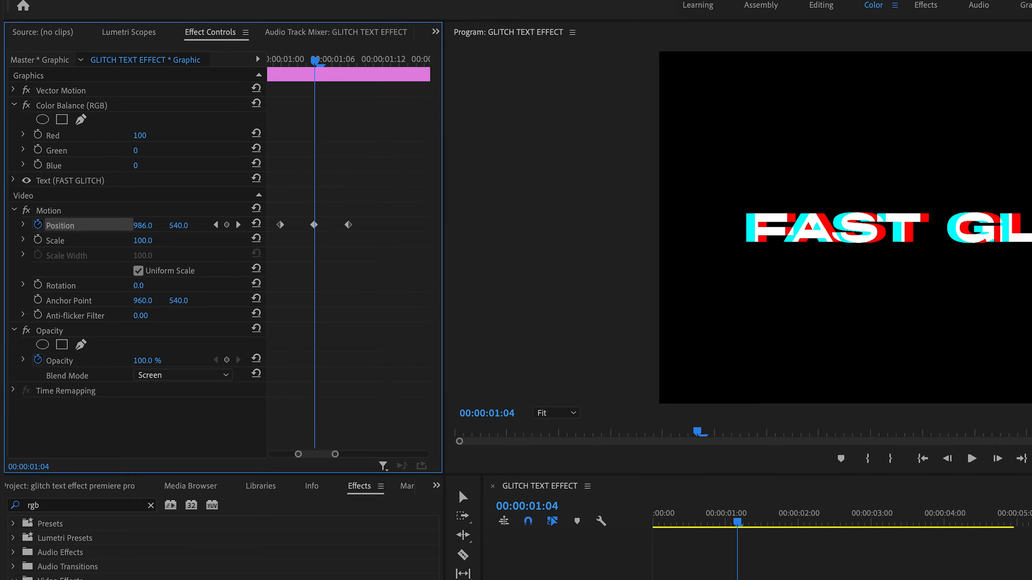
{"action": "left_click_drag", "start_coordinate": [160, 225], "coordinate": [146, 225]}
{"action": "left_click_drag", "start_coordinate": [124, 174], "coordinate": [124, 175]}
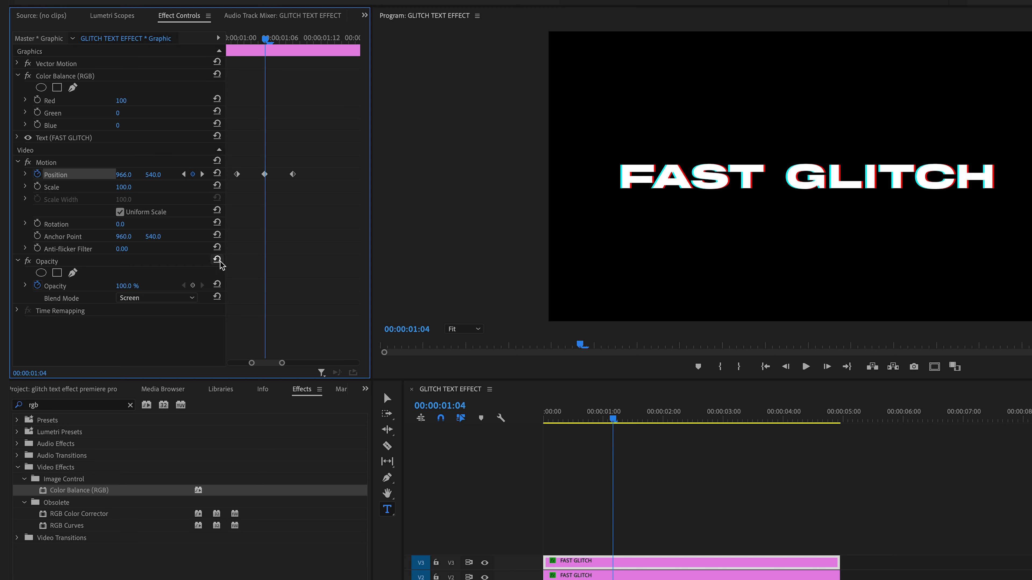
On the V3 clip, keyframe the horizontal Position to 957.5 at 00:00:01:01 and to 954.5 at 00:00:01:07.
{"action": "left_click", "coordinate": [622, 416]}
{"action": "left_click_drag", "start_coordinate": [622, 416], "coordinate": [601, 415]}
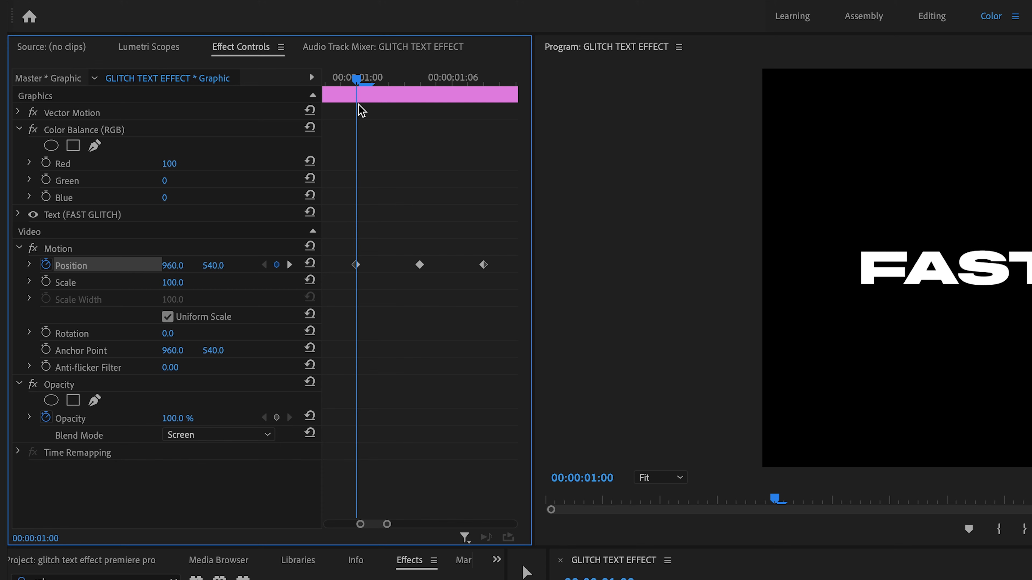
{"action": "key", "text": "Right"}
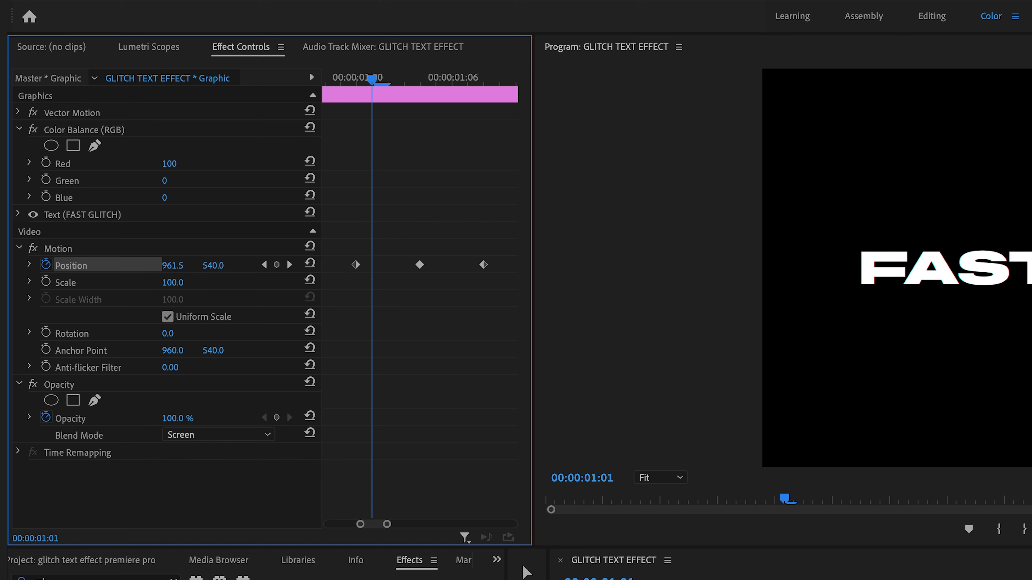
{"action": "mouse_move", "coordinate": [173, 265]}
{"action": "left_mouse_down"}
{"action": "mouse_move", "coordinate": [156, 265]}
{"action": "mouse_move", "coordinate": [168, 265]}
{"action": "left_mouse_up"}
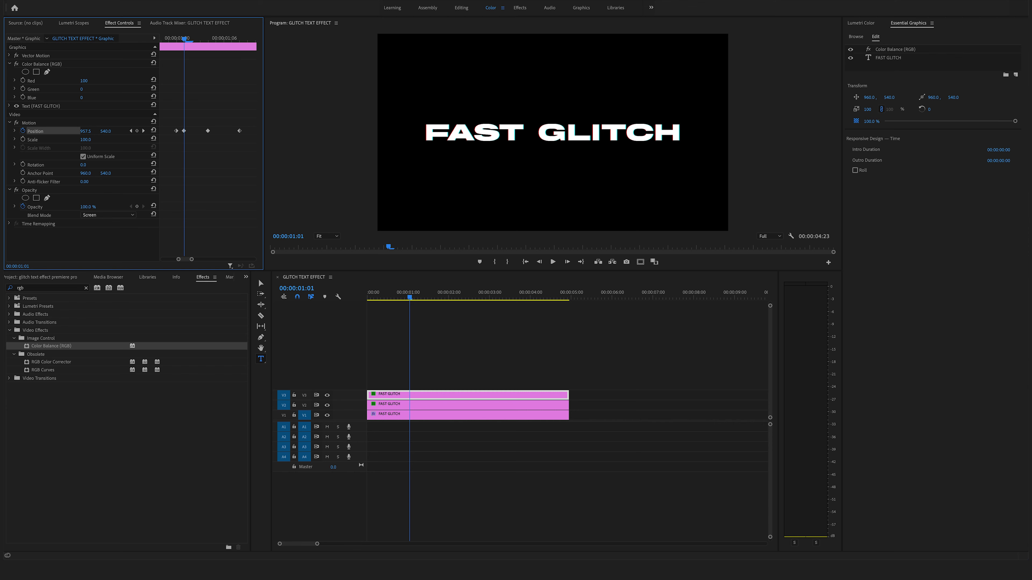
{"action": "left_click_drag", "start_coordinate": [184, 39], "coordinate": [238, 39]}
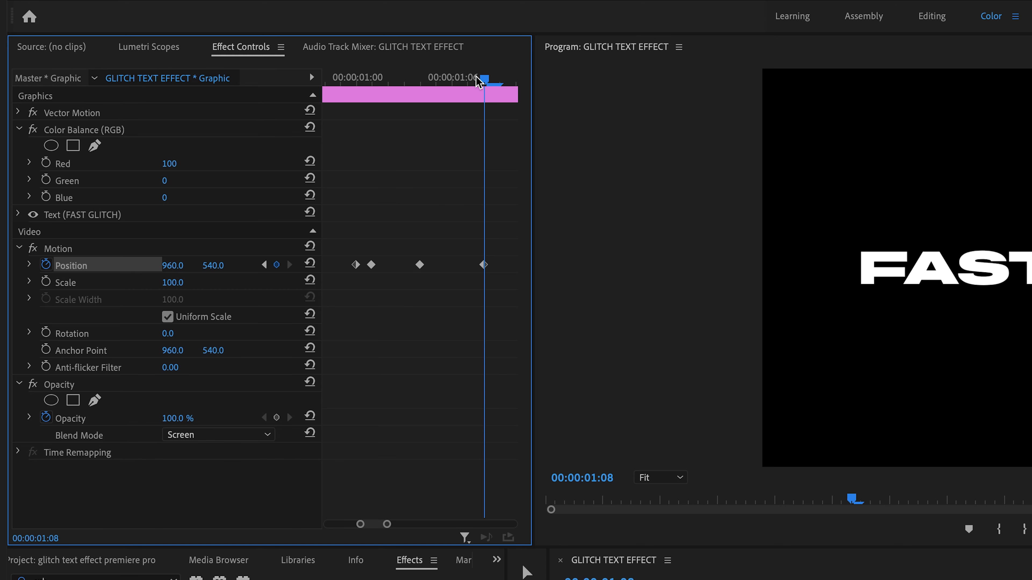
{"action": "left_click", "coordinate": [475, 76]}
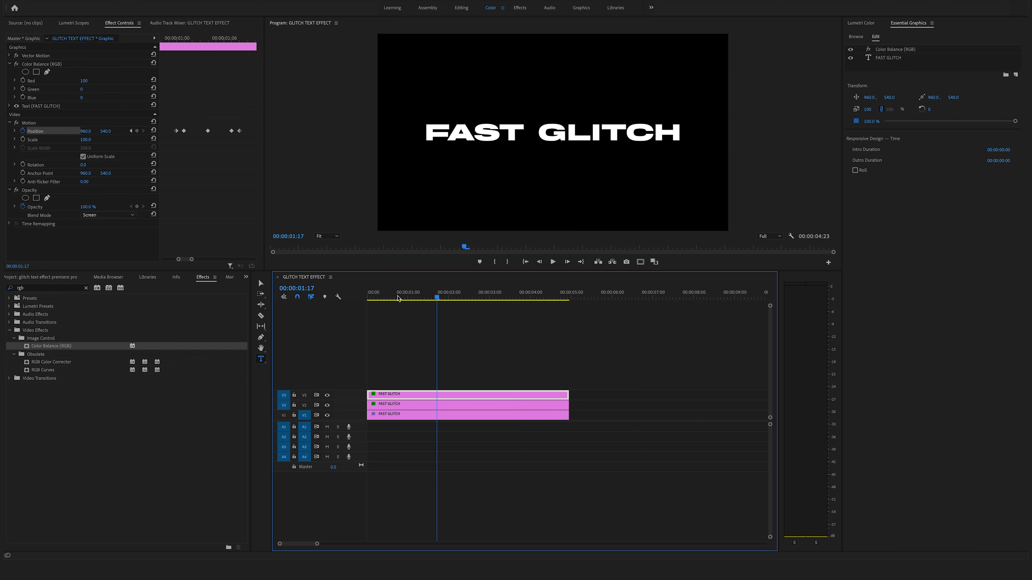
Animate the V3 clip's Scale with a keyframe of 100 at 00:00:01:00 and 102 at 00:00:01:01.
{"action": "left_click_drag", "start_coordinate": [398, 299], "coordinate": [408, 298]}
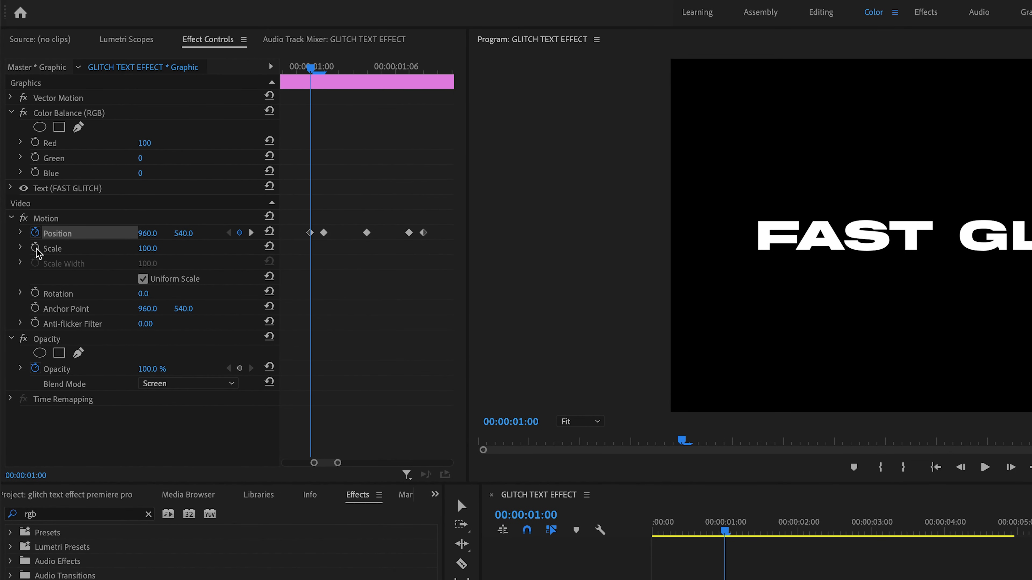
{"action": "left_click", "coordinate": [36, 248]}
{"action": "left_click", "coordinate": [37, 248]}
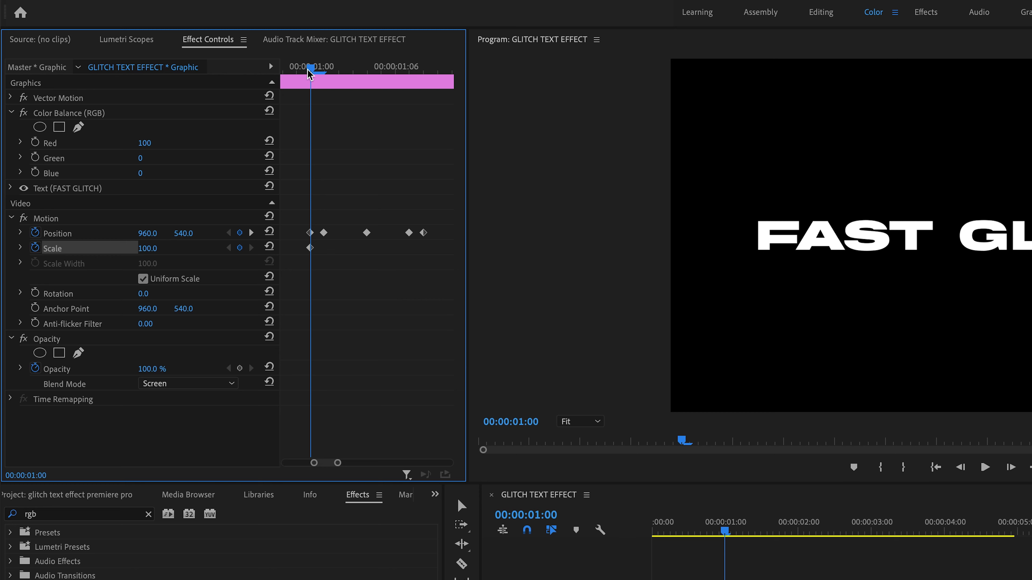
{"action": "left_click_drag", "start_coordinate": [312, 72], "coordinate": [323, 69]}
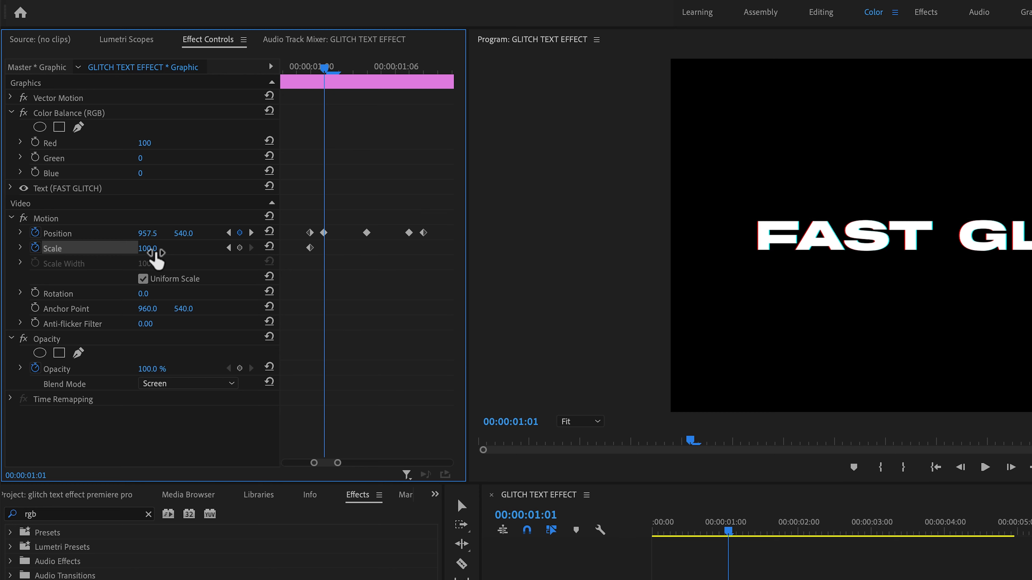
{"action": "left_click", "coordinate": [162, 248]}
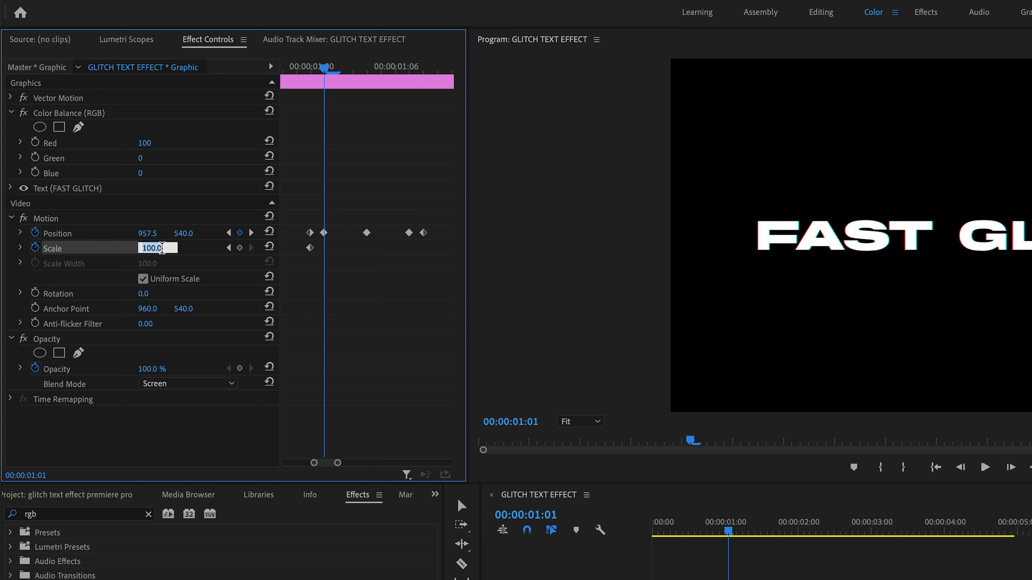
{"action": "type", "text": "102"}
{"action": "key", "text": "Return"}
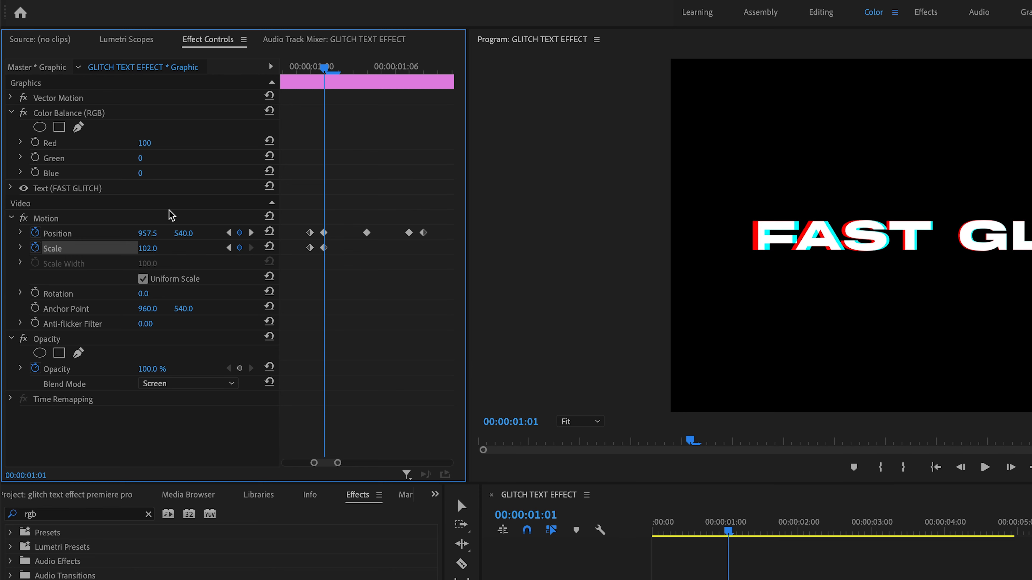
Add V3 Scale keyframes of 100 at 00:00:01:04, 102 at 00:00:01:07 and 100 at 00:00:01:08.
{"action": "left_click_drag", "start_coordinate": [324, 73], "coordinate": [367, 68]}
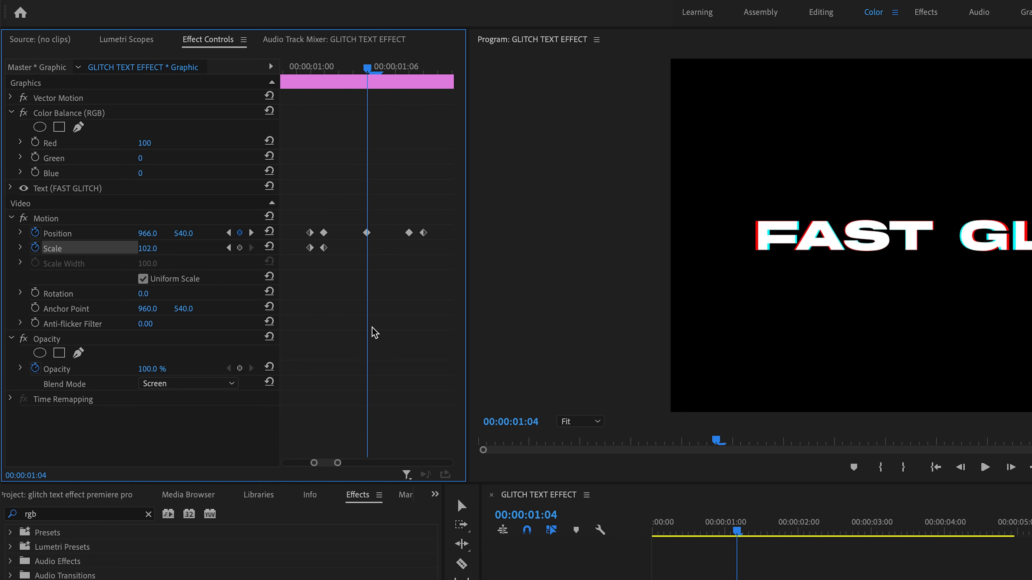
{"action": "left_click", "coordinate": [270, 246]}
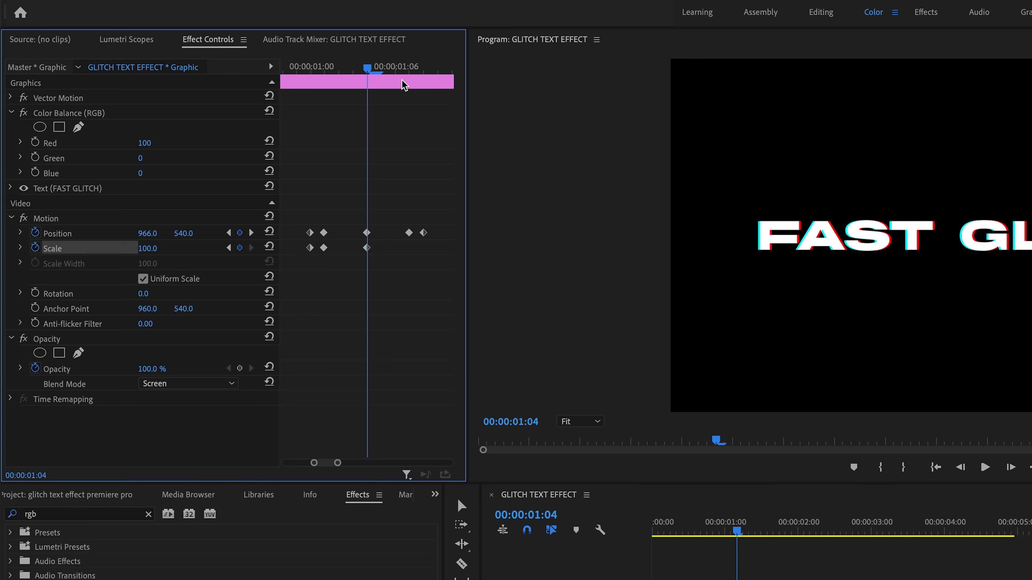
{"action": "left_click_drag", "start_coordinate": [369, 81], "coordinate": [410, 83]}
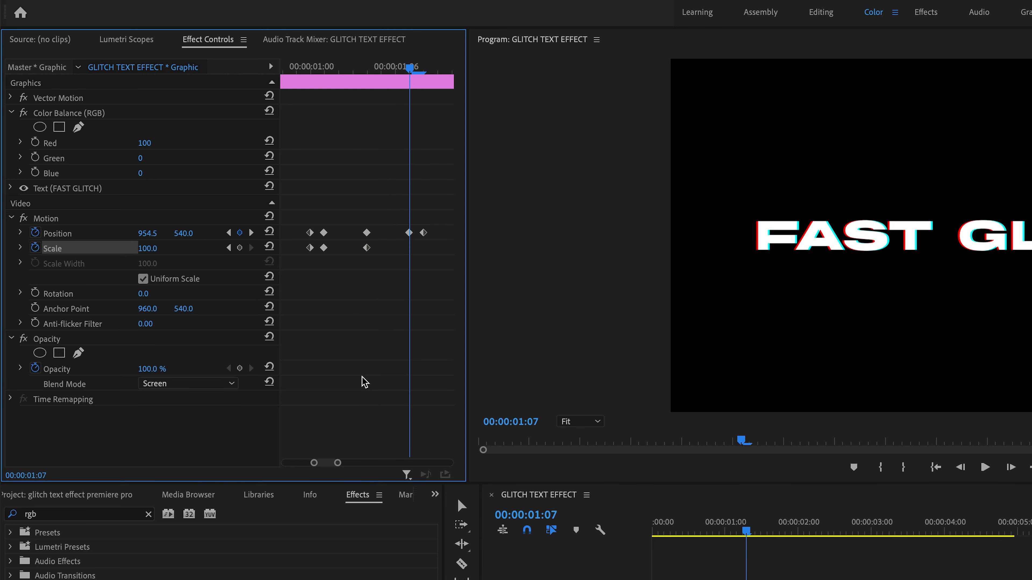
{"action": "left_click", "coordinate": [147, 248]}
{"action": "type", "text": "102"}
{"action": "key", "text": "Return"}
{"action": "key", "text": "Right"}
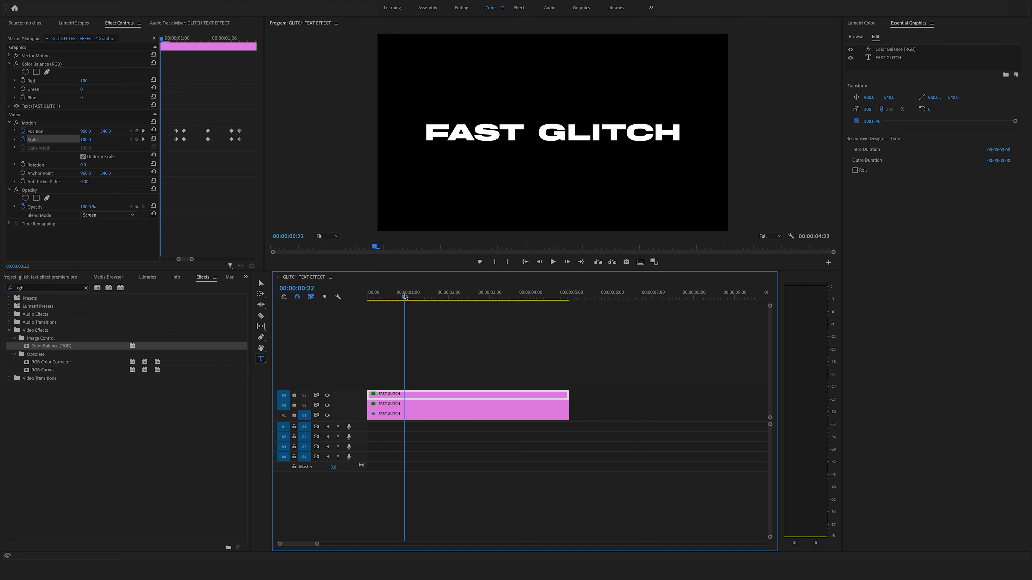
Play back the sequence from just before 00:00:01:00 to check the V3 clip's glitch animation.
{"action": "left_click_drag", "start_coordinate": [404, 297], "coordinate": [397, 298]}
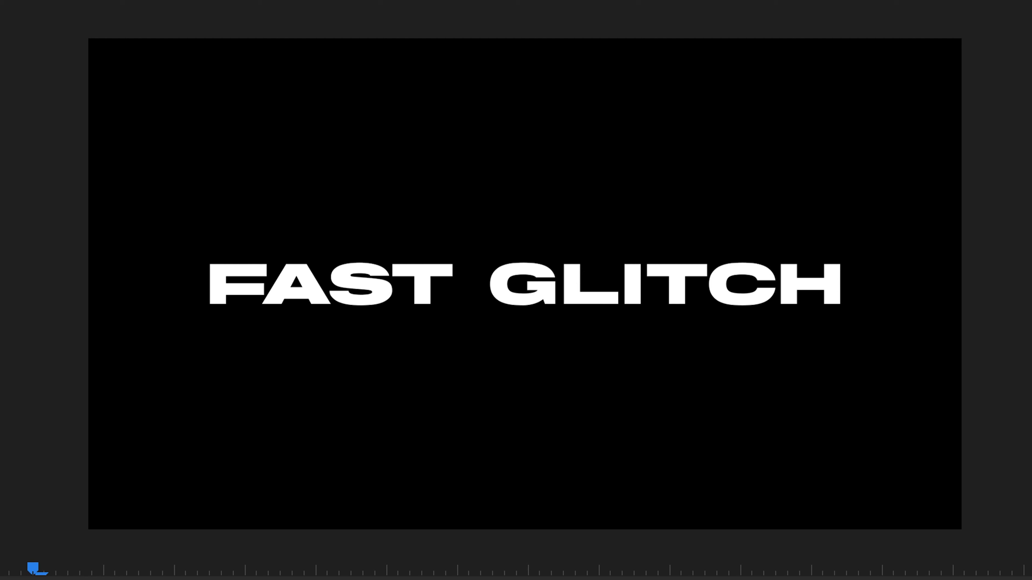
{"action": "key", "text": "space"}
{"action": "key", "text": "space"}
{"action": "key", "text": "space"}
{"action": "key", "text": "space"}
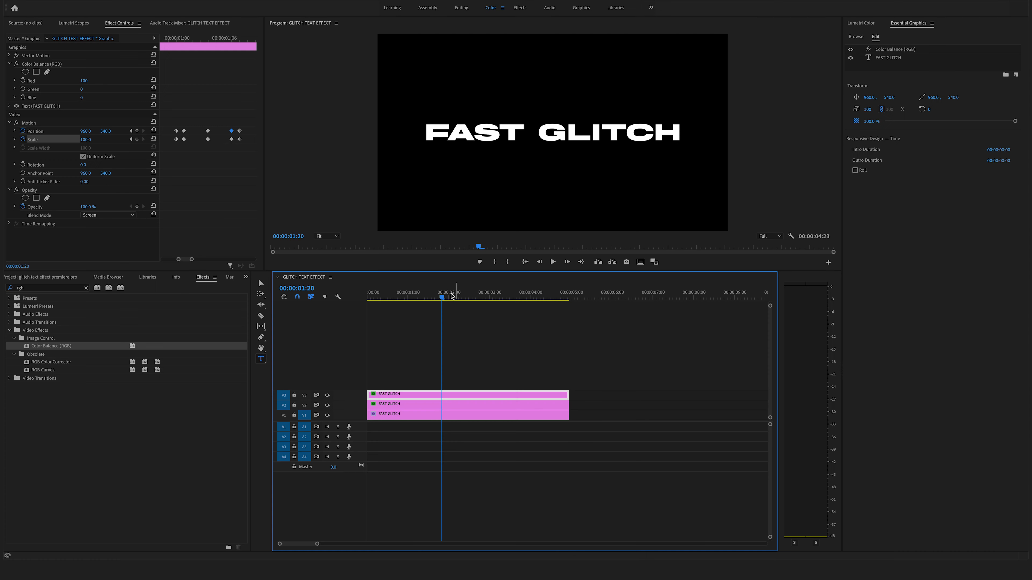
On the V2 clip, add Position keyframes of 960, 540 at 00:00:01:01 and 00:00:01:09.
{"action": "left_click_drag", "start_coordinate": [442, 296], "coordinate": [411, 298]}
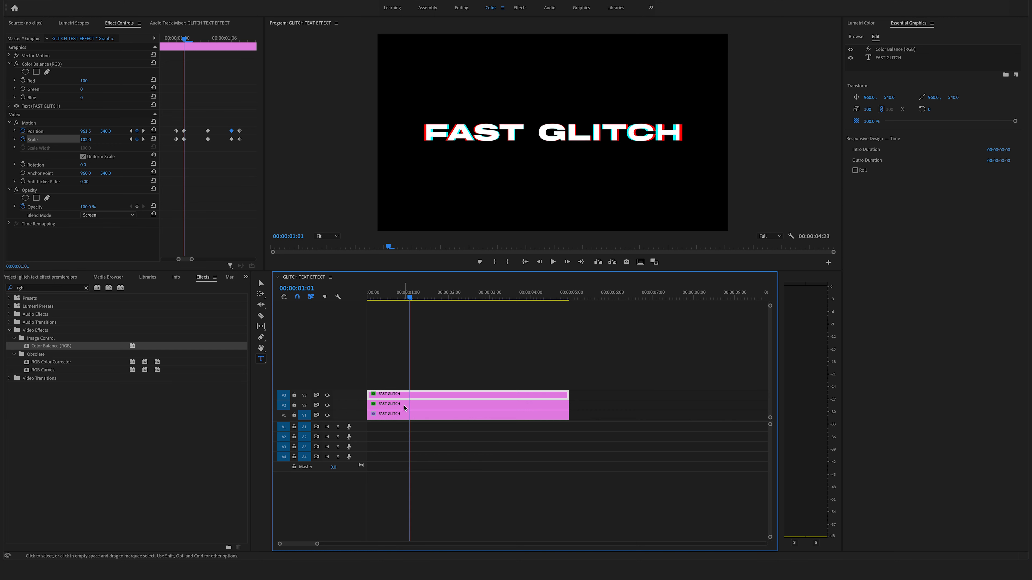
{"action": "left_click", "coordinate": [407, 406]}
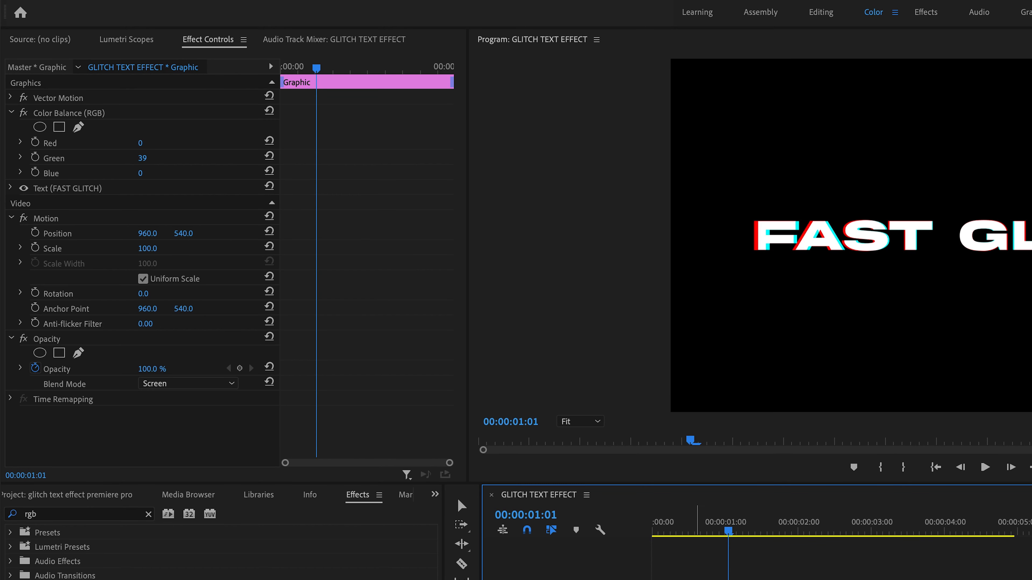
{"action": "left_click", "coordinate": [35, 232]}
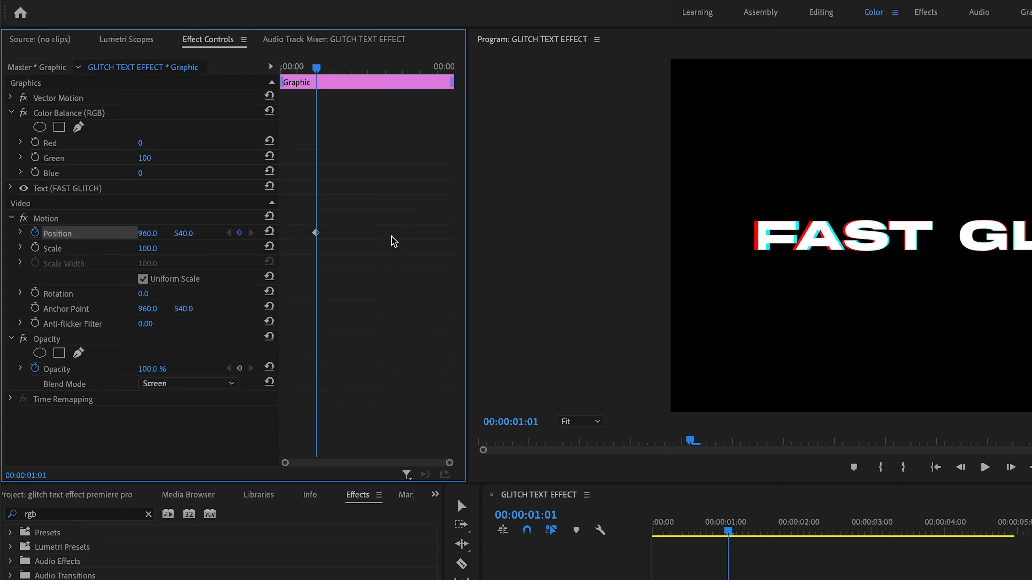
{"action": "key", "text": "Right"}
{"action": "key", "text": "Right"}
{"action": "key", "text": "Right"}
{"action": "key", "text": "Right"}
{"action": "key", "text": "Right"}
{"action": "key", "text": "Right"}
{"action": "key", "text": "Right"}
{"action": "key", "text": "Right"}
{"action": "left_click_drag", "start_coordinate": [449, 463], "coordinate": [389, 465]}
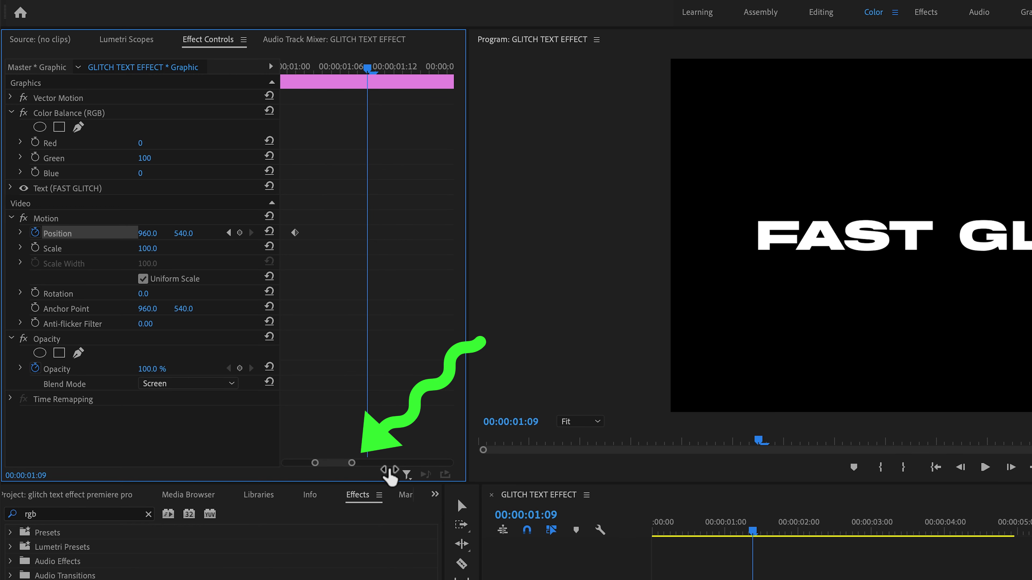
{"action": "left_click", "coordinate": [269, 233]}
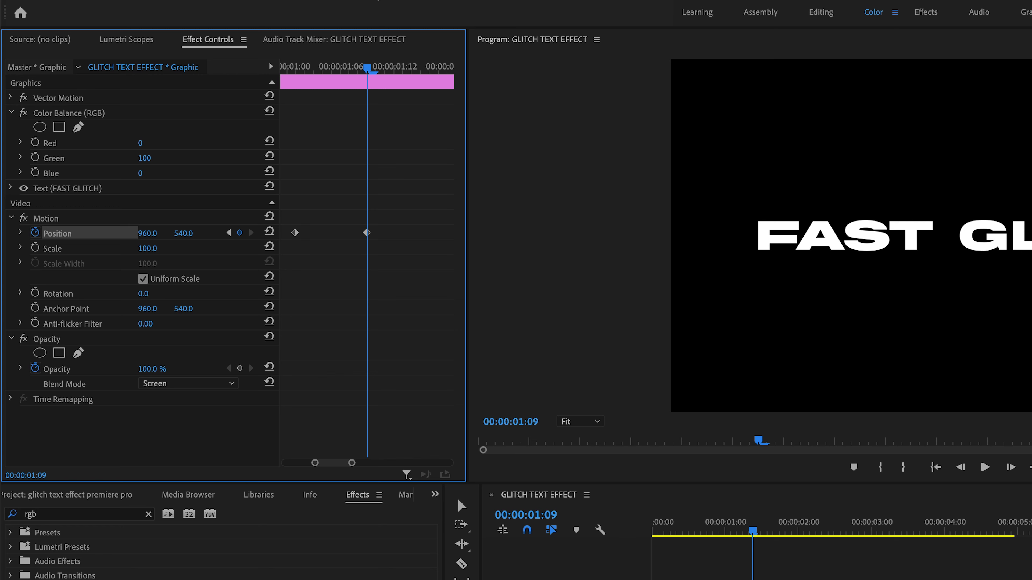
Keyframe the V2 clip's horizontal Position to 956 at 00:00:01:05 and scrub back over the shift.
{"action": "left_click_drag", "start_coordinate": [367, 68], "coordinate": [332, 74]}
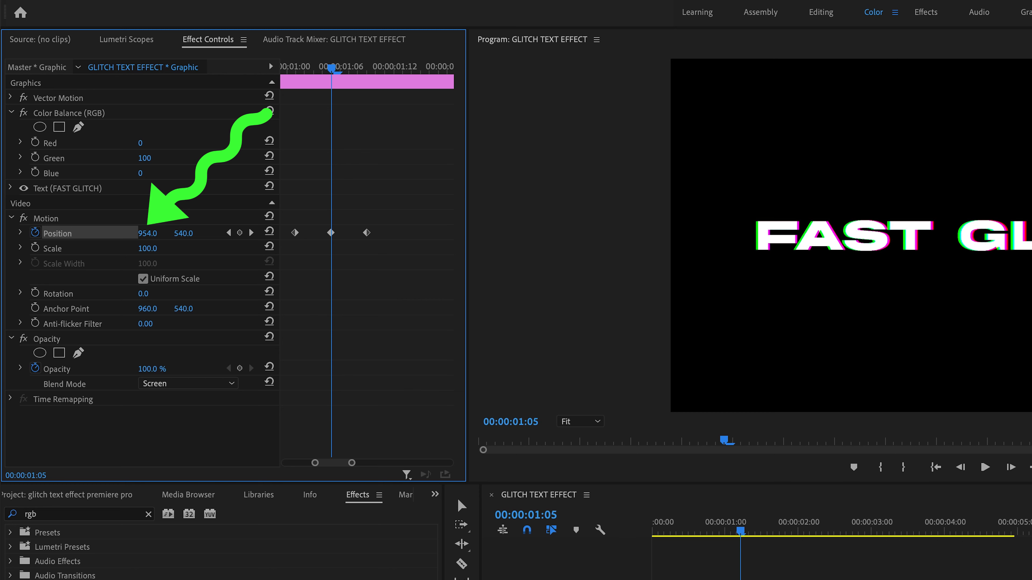
{"action": "left_click_drag", "start_coordinate": [147, 233], "coordinate": [147, 233]}
{"action": "left_click_drag", "start_coordinate": [147, 233], "coordinate": [157, 237]}
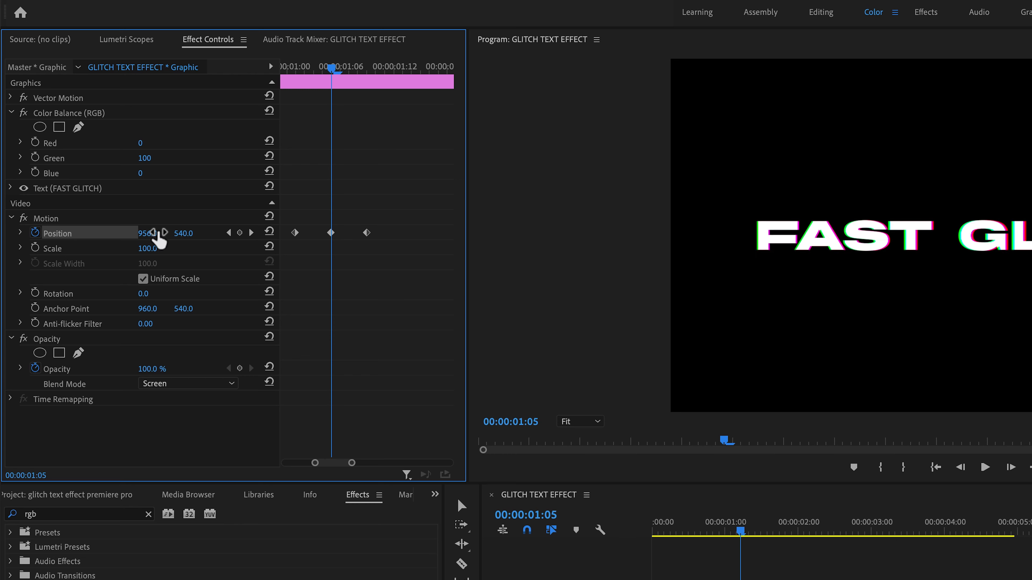
{"action": "left_click", "coordinate": [733, 527]}
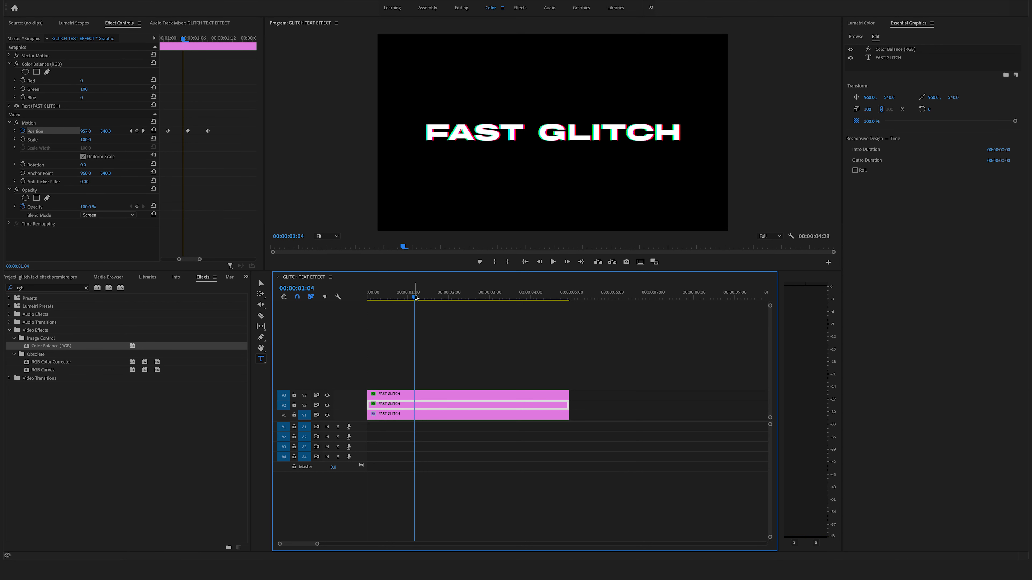
Scrub over the V2 clip's Position shift between 00:00:01:01 and 00:00:01:04 to check the color offset.
{"action": "left_click", "coordinate": [408, 404]}
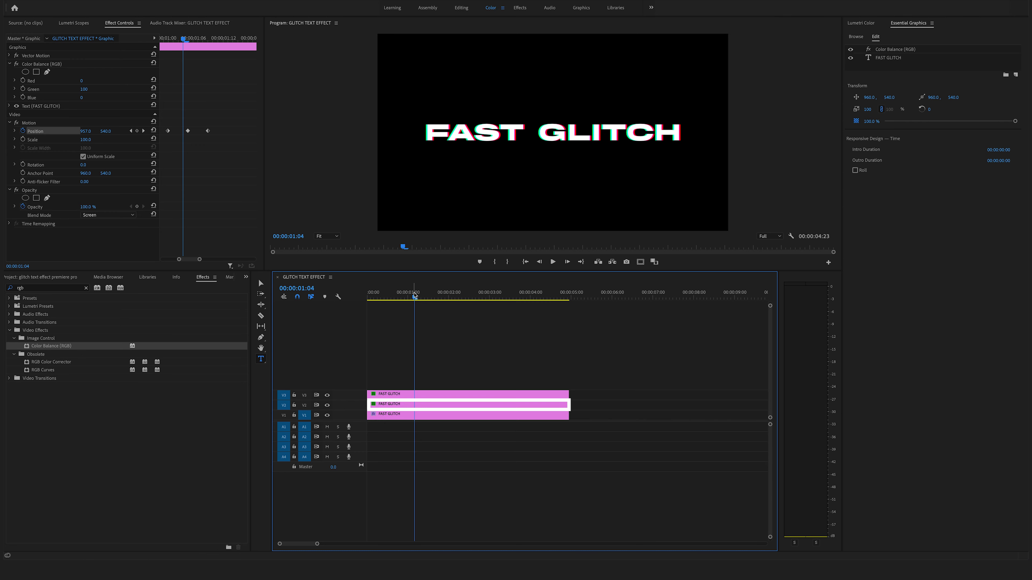
{"action": "left_click_drag", "start_coordinate": [415, 297], "coordinate": [413, 295]}
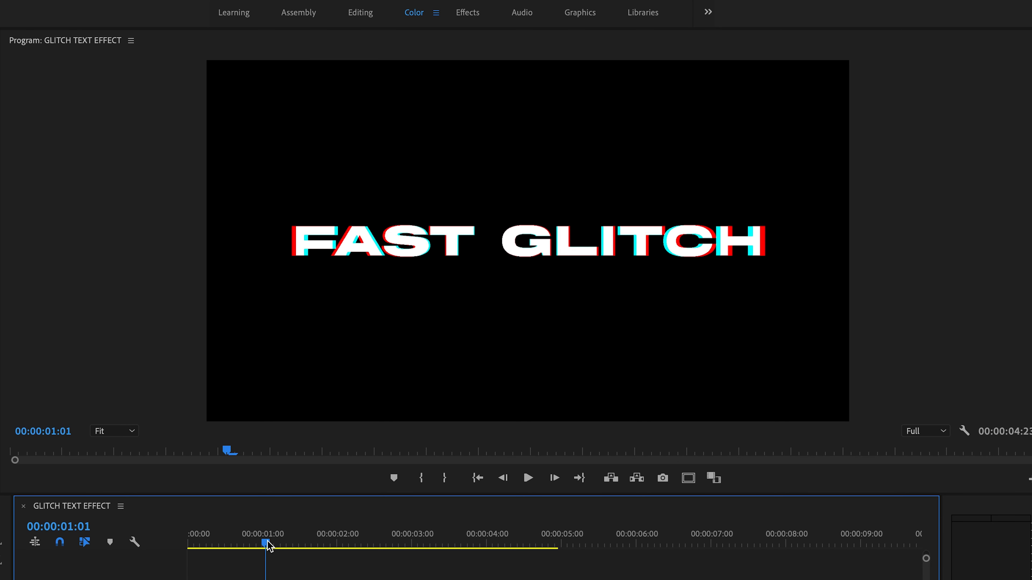
{"action": "left_click_drag", "start_coordinate": [271, 539], "coordinate": [274, 538]}
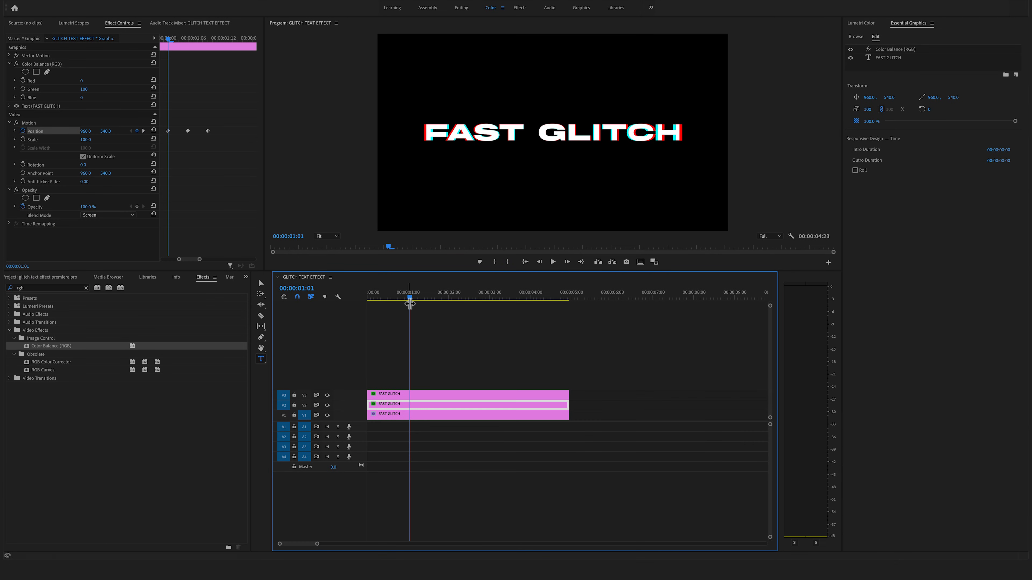
On the V1 clip, add Position keyframes of 960, 540 at 00:00:01:01 and 00:00:01:09.
{"action": "left_click", "coordinate": [451, 415]}
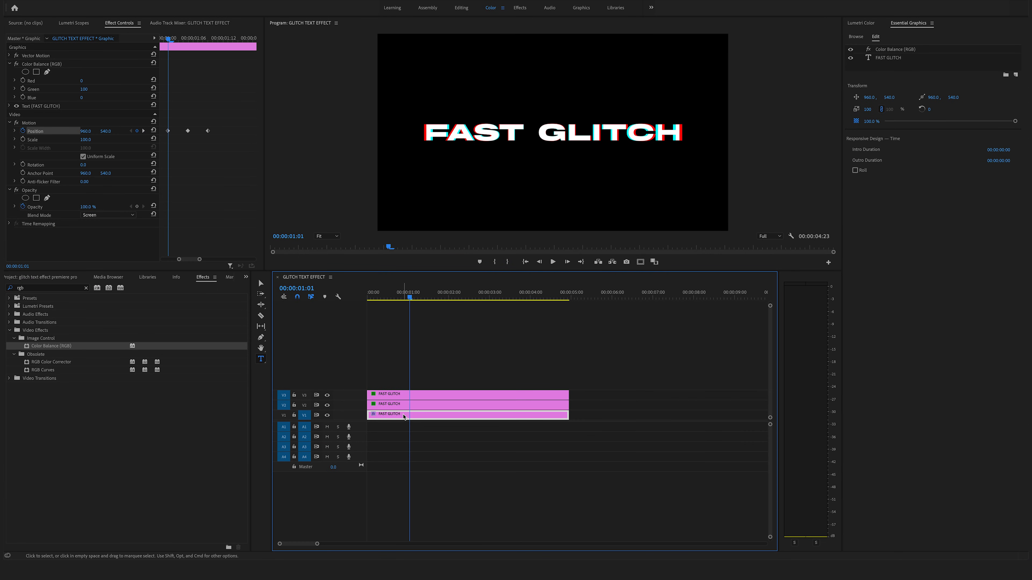
{"action": "left_click", "coordinate": [22, 131]}
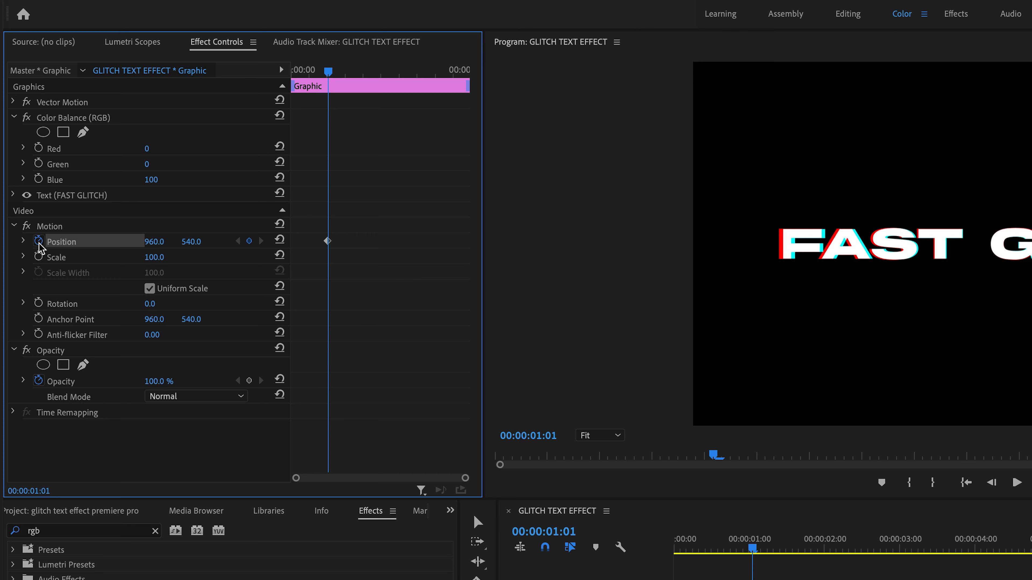
{"action": "key", "text": "Right"}
{"action": "key", "text": "Right"}
{"action": "key", "text": "Right"}
{"action": "key", "text": "Right"}
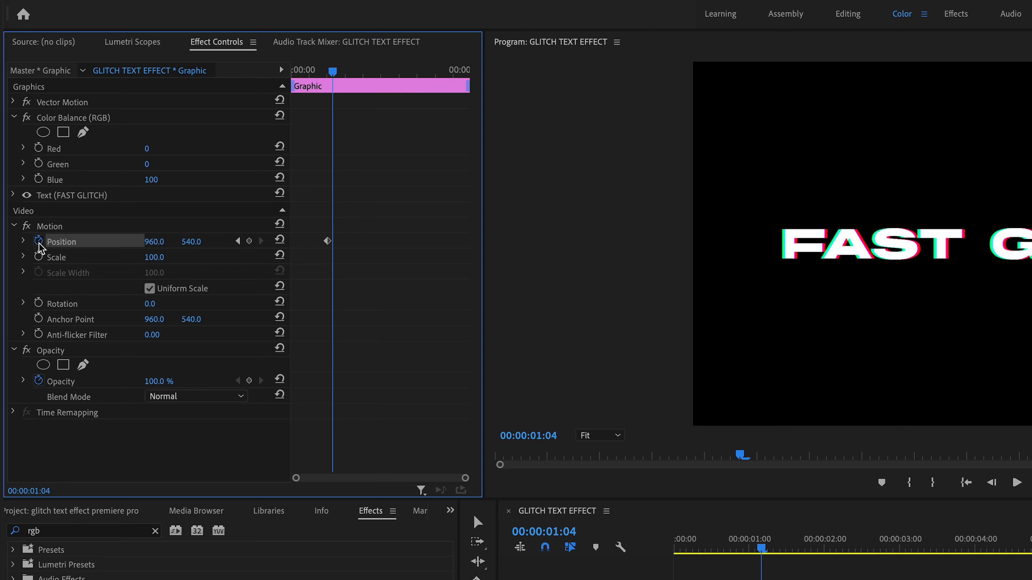
{"action": "key", "text": "Right"}
{"action": "key", "text": "Right"}
{"action": "key", "text": "Right"}
{"action": "key", "text": "Right"}
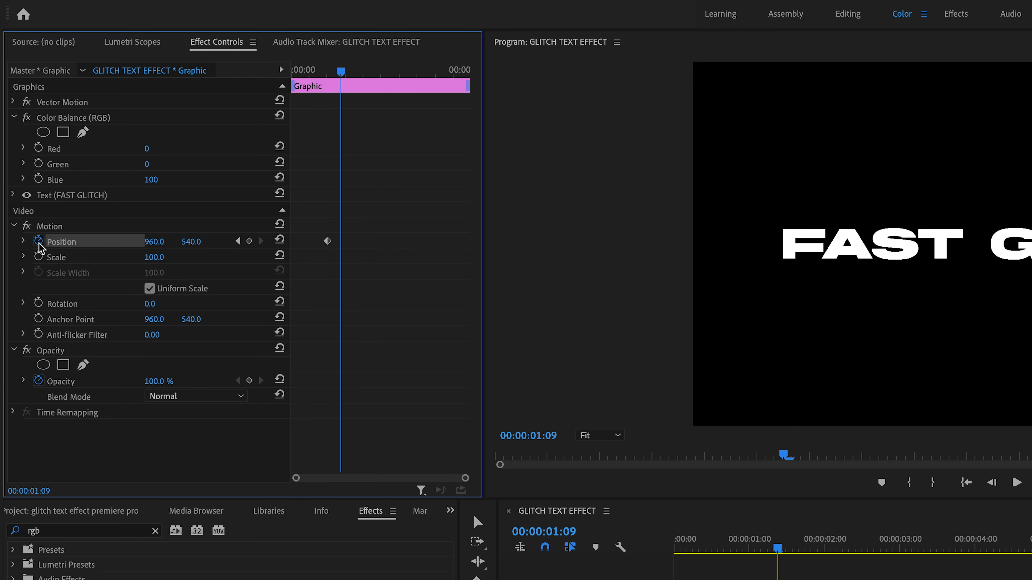
{"action": "left_click", "coordinate": [279, 239]}
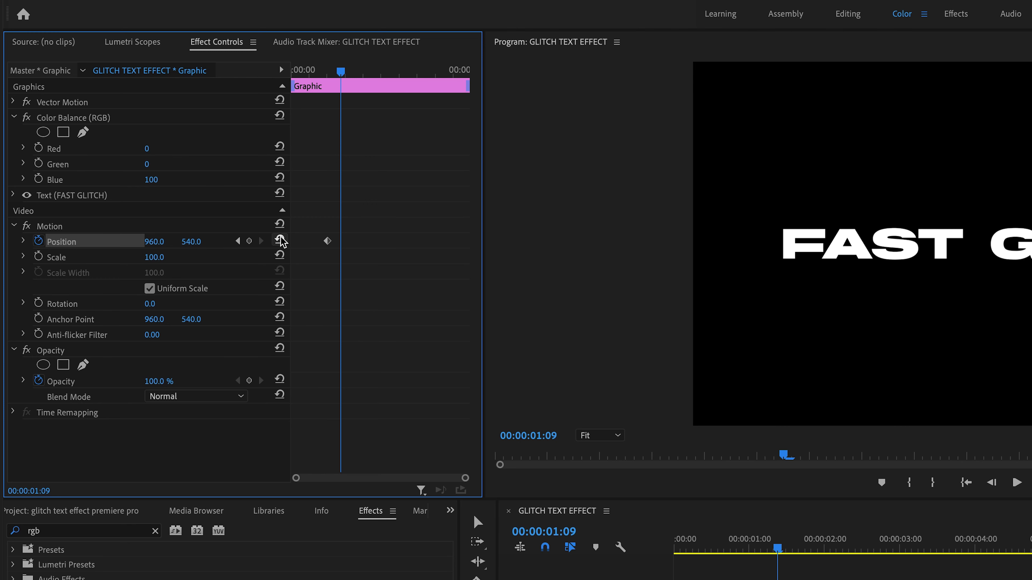
{"action": "left_click_drag", "start_coordinate": [465, 478], "coordinate": [402, 479]}
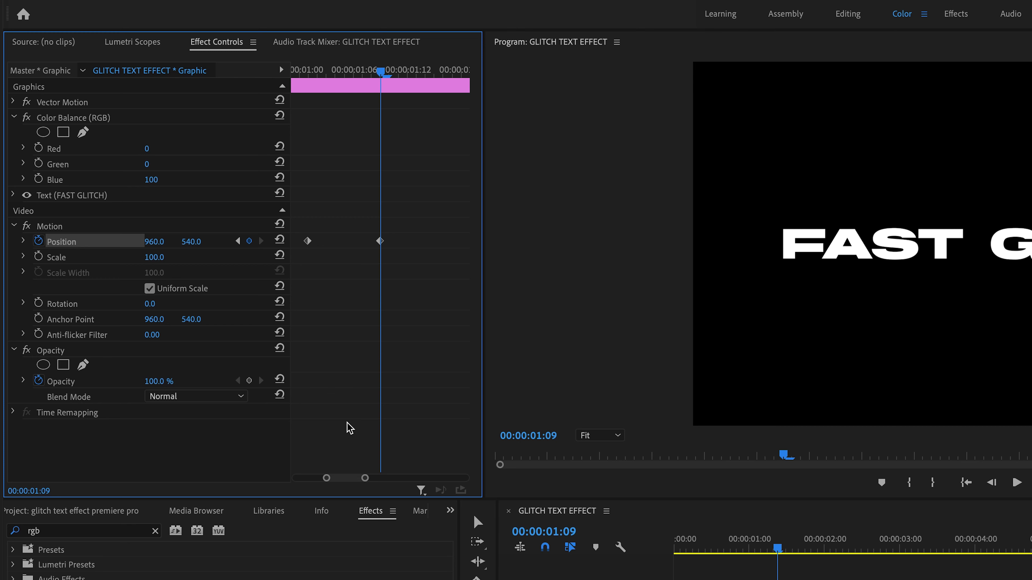
Keyframe the V1 clip's horizontal Position to 949 at 00:00:01:05 and play back the combined glitch.
{"action": "key", "text": "Left"}
{"action": "key", "text": "Left"}
{"action": "key", "text": "Left"}
{"action": "key", "text": "Left"}
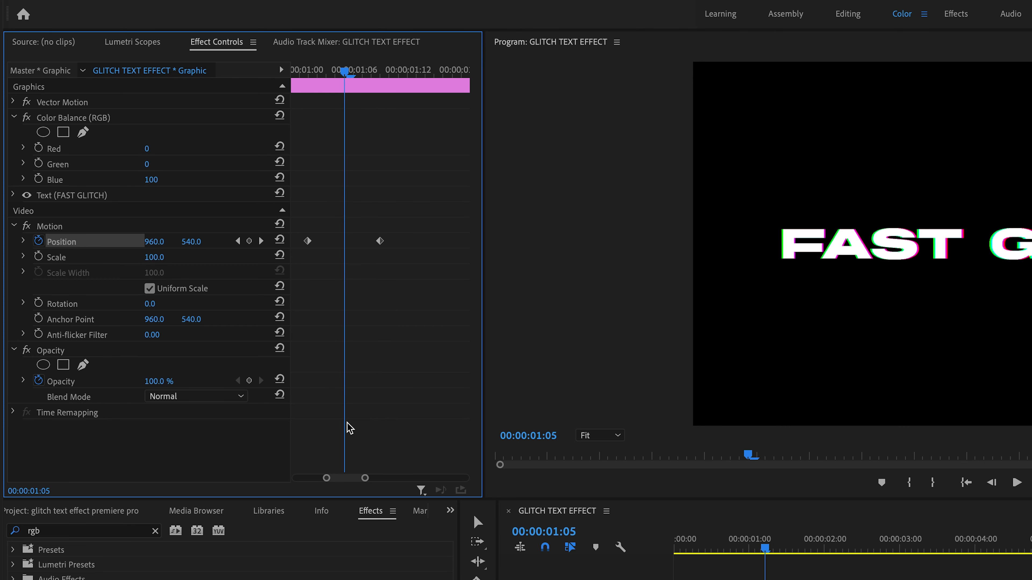
{"action": "left_click_drag", "start_coordinate": [155, 241], "coordinate": [150, 241]}
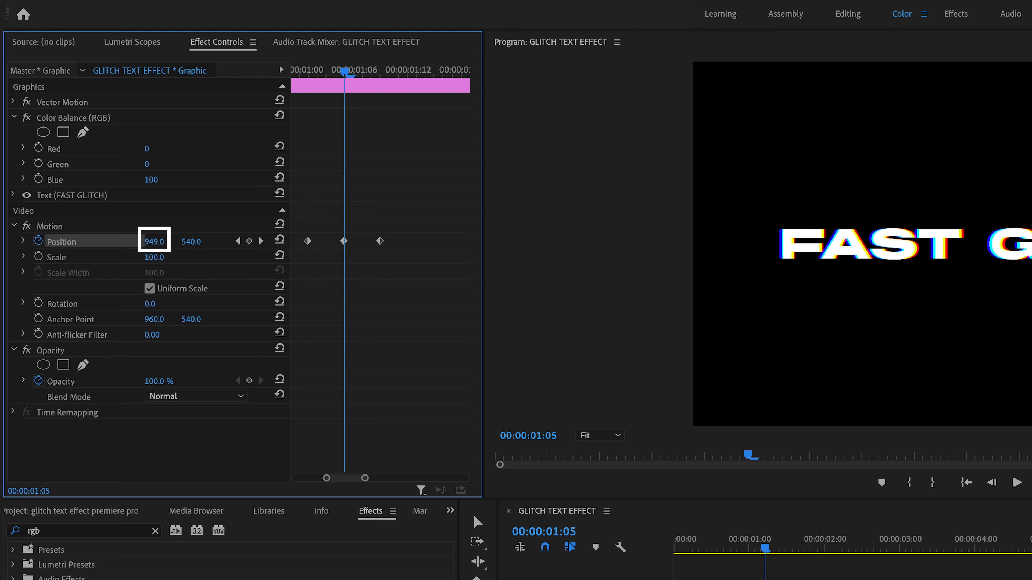
{"action": "left_click_drag", "start_coordinate": [154, 242], "coordinate": [156, 241]}
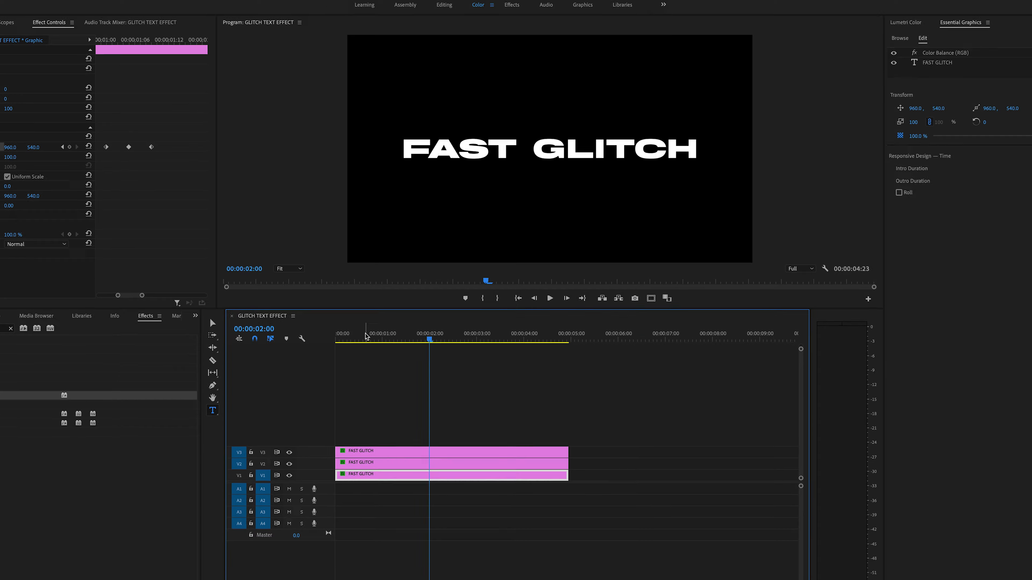
{"action": "left_click", "coordinate": [242, 522]}
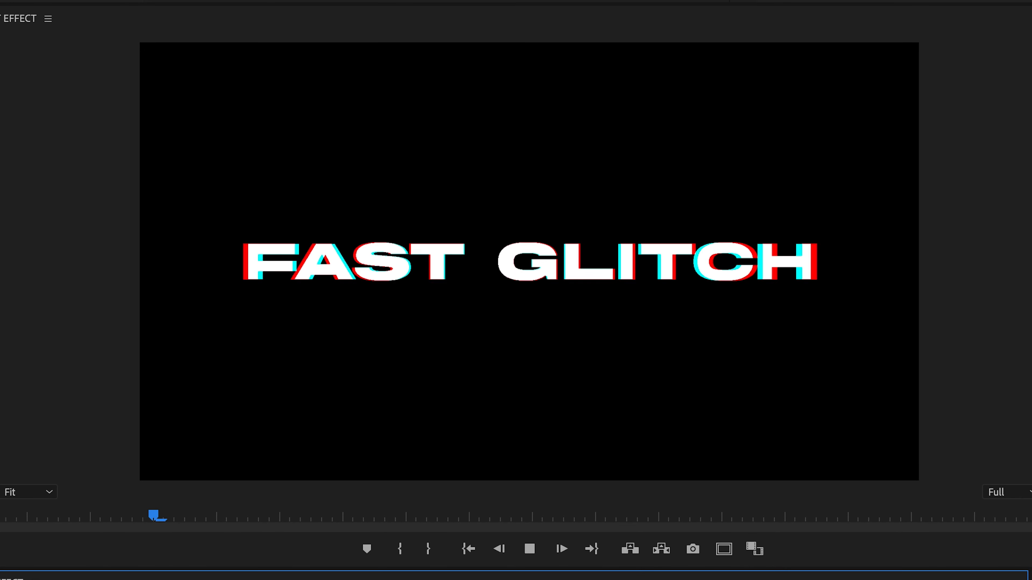
{"action": "key", "text": "space"}
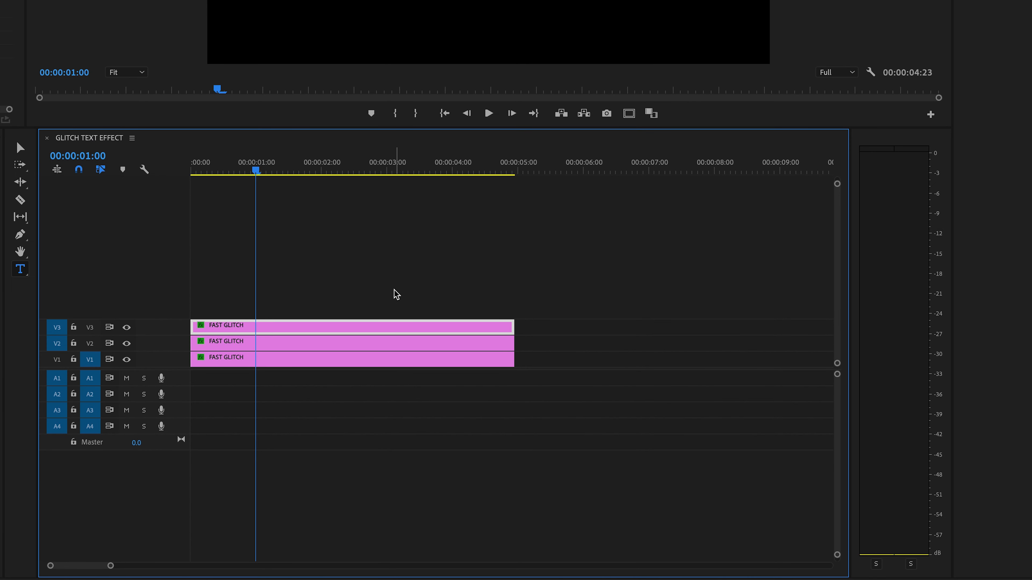
Nest the three FAST GLITCH clips into one sequence named Nested Sequence GLITCH TEXT.
{"action": "left_click_drag", "start_coordinate": [394, 293], "coordinate": [262, 365]}
{"action": "right_click", "coordinate": [262, 365]}
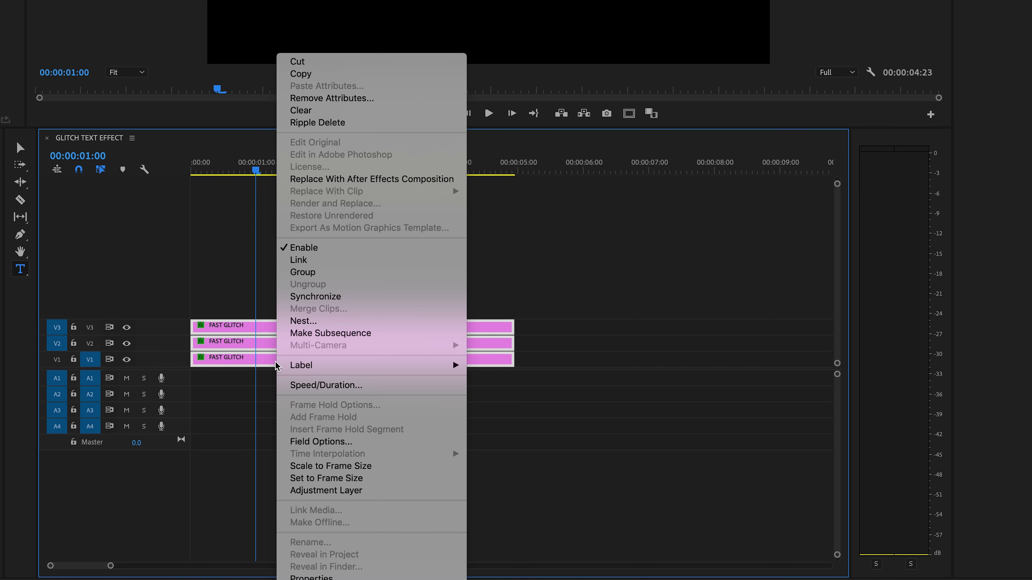
{"action": "left_click", "coordinate": [354, 321]}
{"action": "key", "text": "BackSpace"}
{"action": "key", "text": "BackSpace"}
{"action": "type", "text": "GLITCH TEXT"}
{"action": "key", "text": "Return"}
Cut the nested GLITCH TEXT clip at 00:00:01:00 with the Razor tool.
{"action": "left_click_drag", "start_coordinate": [91, 570], "coordinate": [104, 571]}
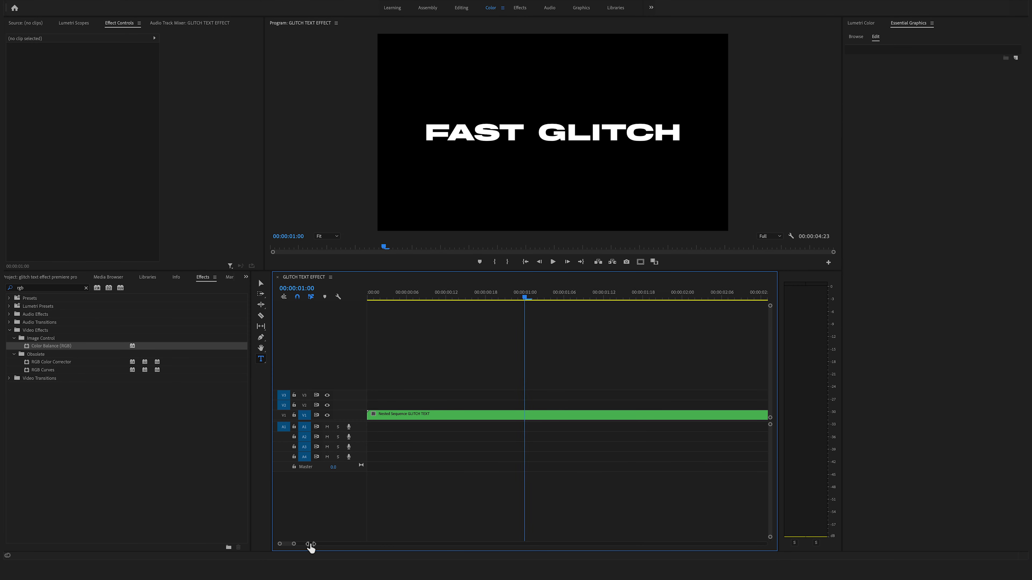
{"action": "left_click_drag", "start_coordinate": [313, 547], "coordinate": [313, 546]}
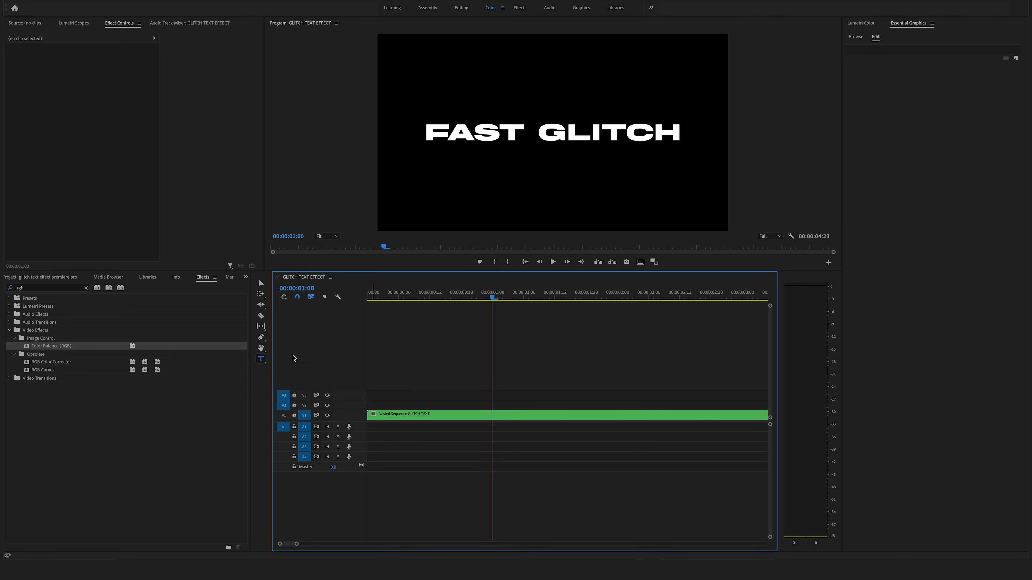
{"action": "left_click", "coordinate": [261, 315]}
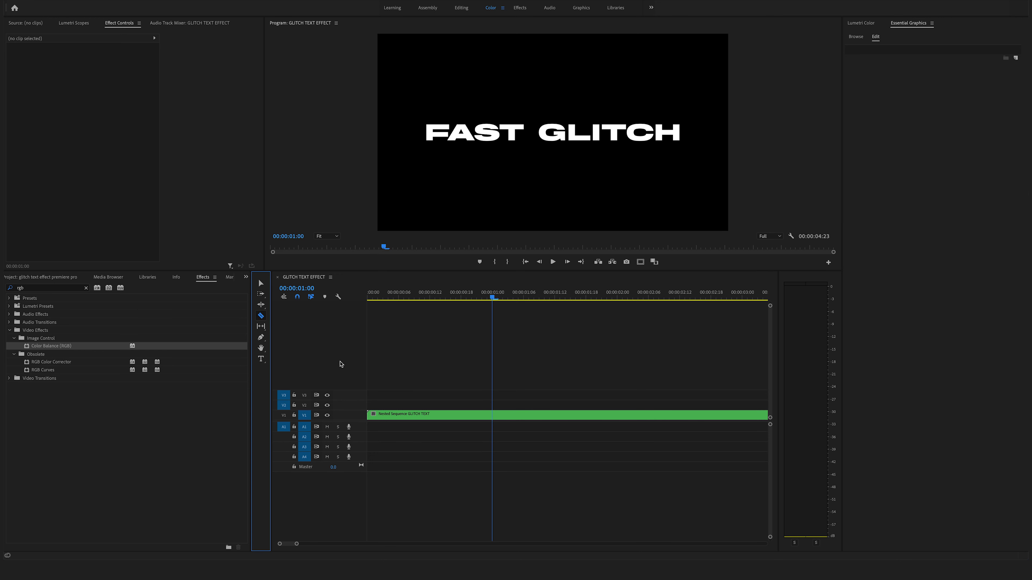
{"action": "left_click", "coordinate": [492, 416]}
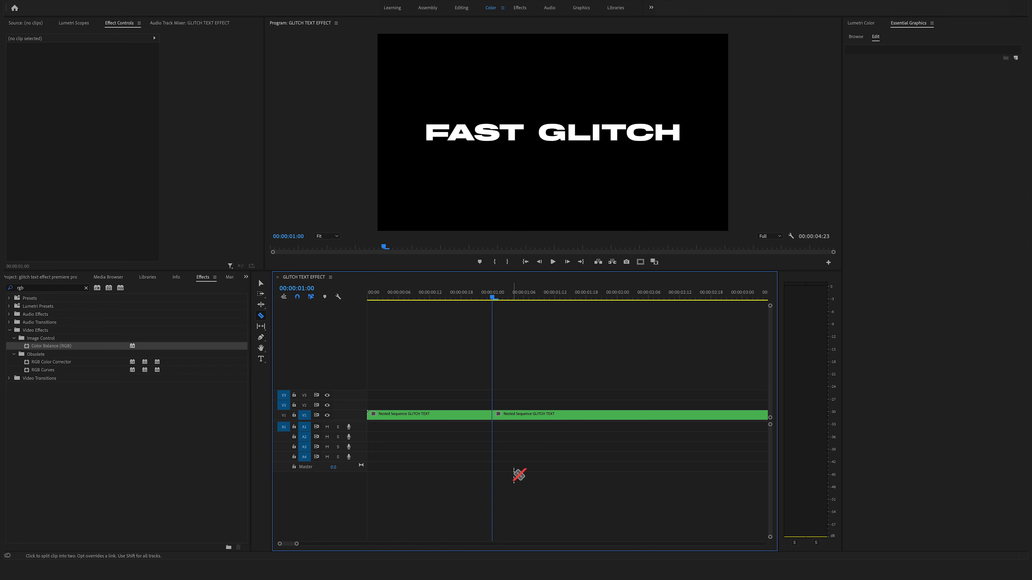
Cut the nested clip again at 00:00:01:08 to isolate the short glitch segment.
{"action": "key", "text": "Right"}
{"action": "key", "text": "Right"}
{"action": "key", "text": "Right"}
{"action": "key", "text": "Right"}
{"action": "key", "text": "Right"}
{"action": "key", "text": "Right"}
{"action": "key", "text": "Right"}
{"action": "key", "text": "Right"}
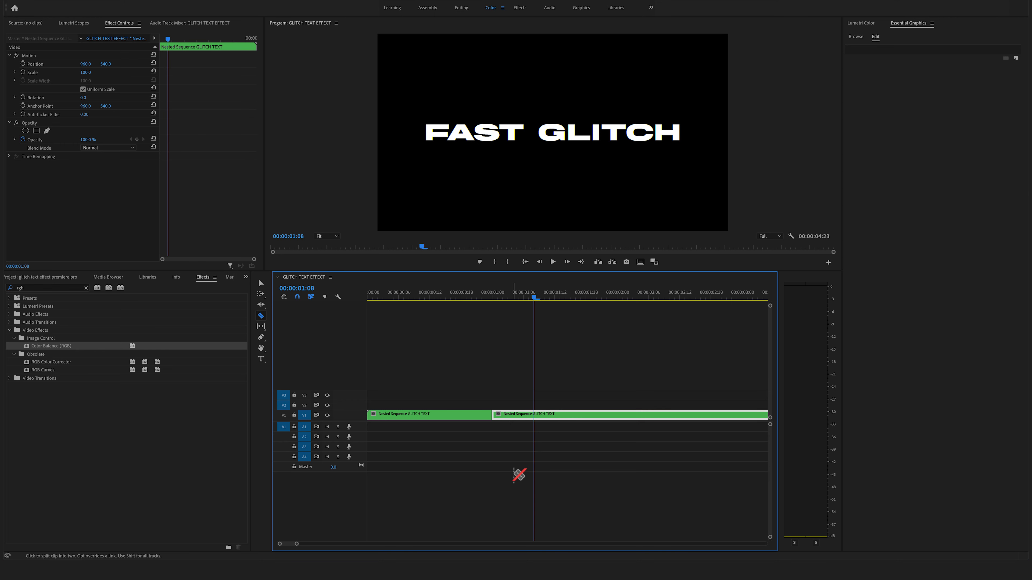
{"action": "left_click", "coordinate": [534, 416]}
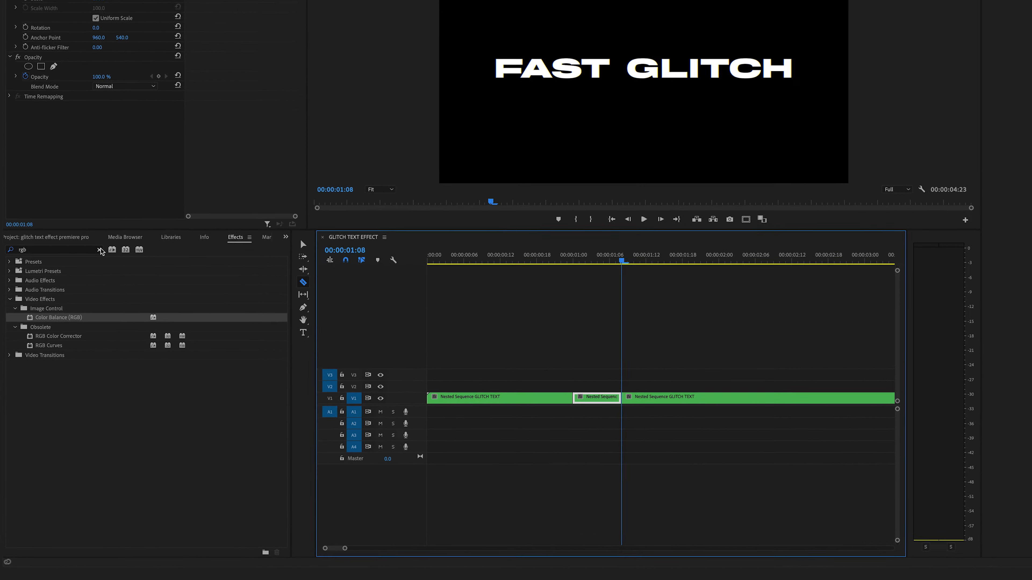
Find the Wave Warp effect and apply it to the nested segment between 00:00:01:00 and 00:00:01:08.
{"action": "left_click", "coordinate": [100, 249]}
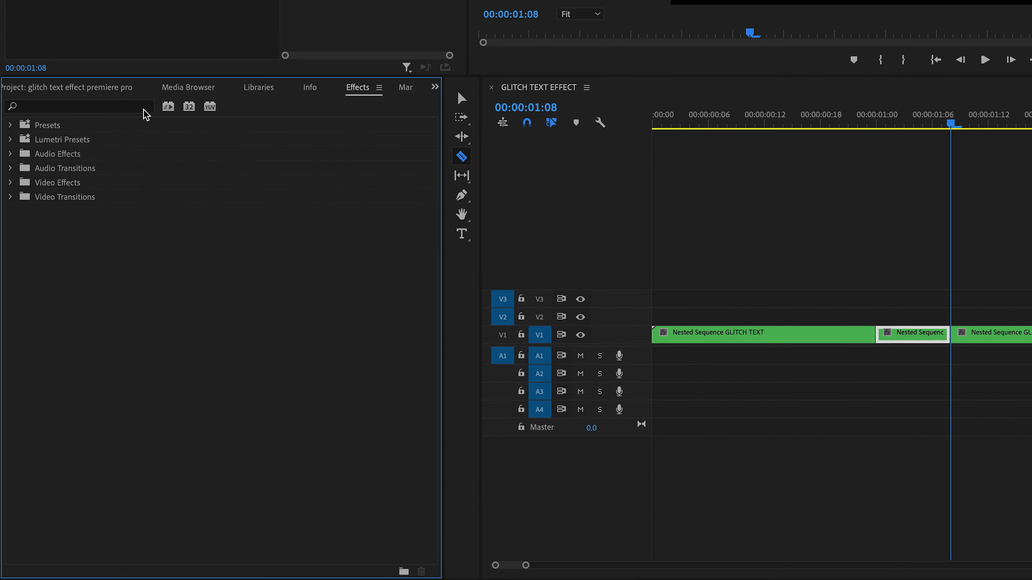
{"action": "left_click", "coordinate": [96, 113]}
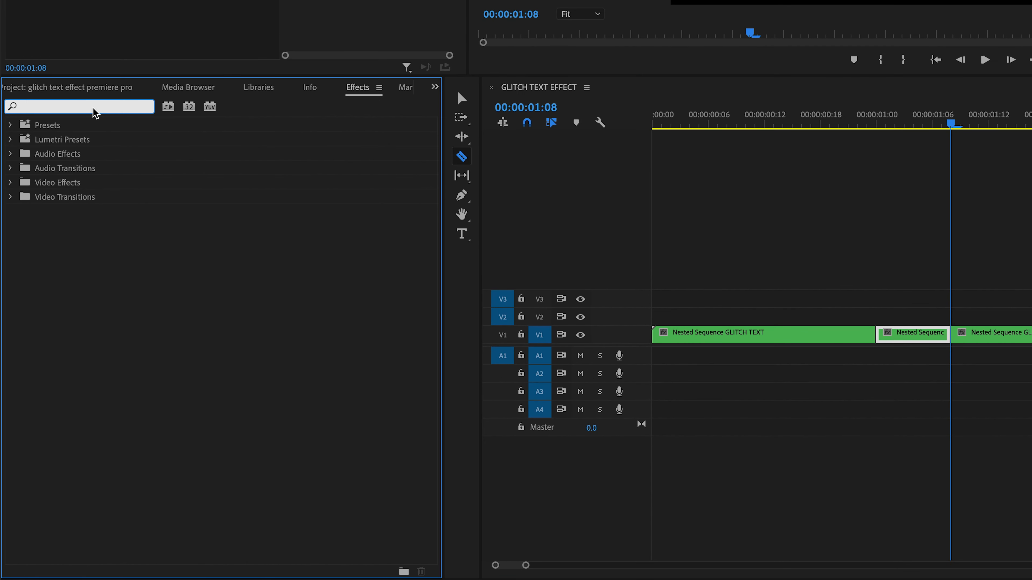
{"action": "type", "text": "wave"}
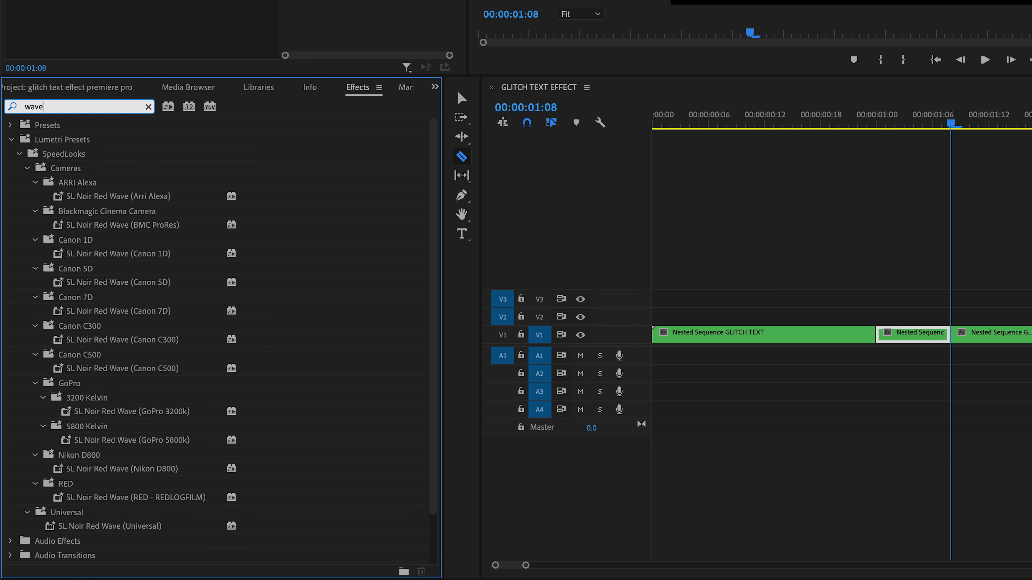
{"action": "type", "text": " war"}
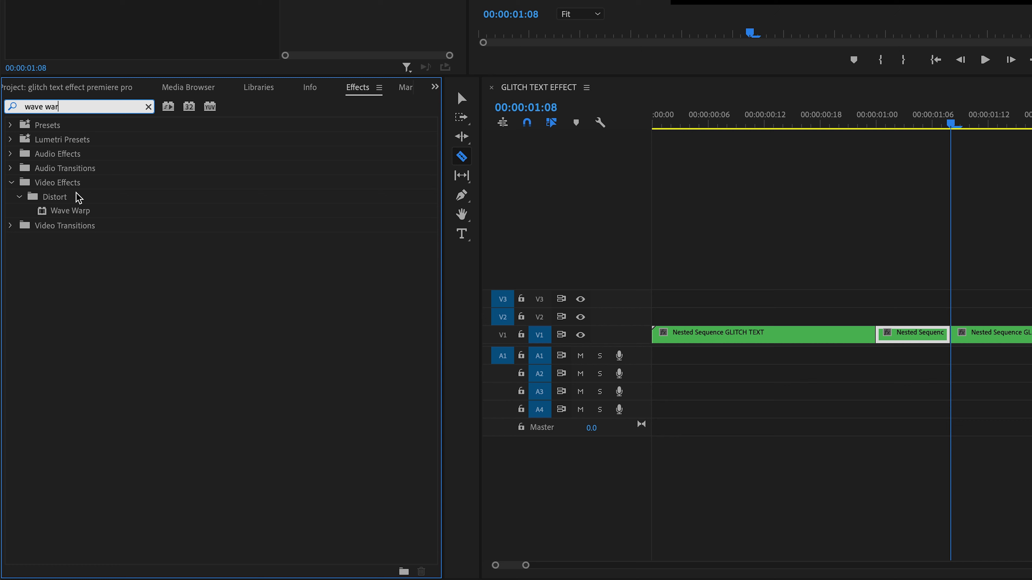
{"action": "left_click", "coordinate": [69, 213]}
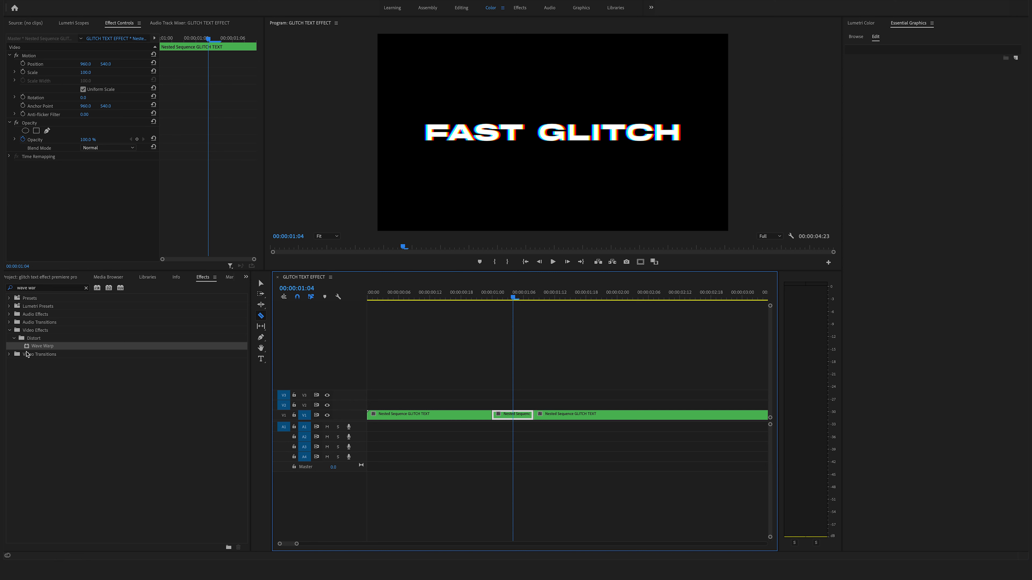
{"action": "mouse_move", "coordinate": [27, 348]}
{"action": "left_mouse_down"}
{"action": "mouse_move", "coordinate": [424, 391]}
{"action": "mouse_move", "coordinate": [495, 427]}
{"action": "mouse_move", "coordinate": [513, 415]}
{"action": "mouse_move", "coordinate": [519, 426]}
{"action": "mouse_move", "coordinate": [513, 414]}
{"action": "left_mouse_up"}
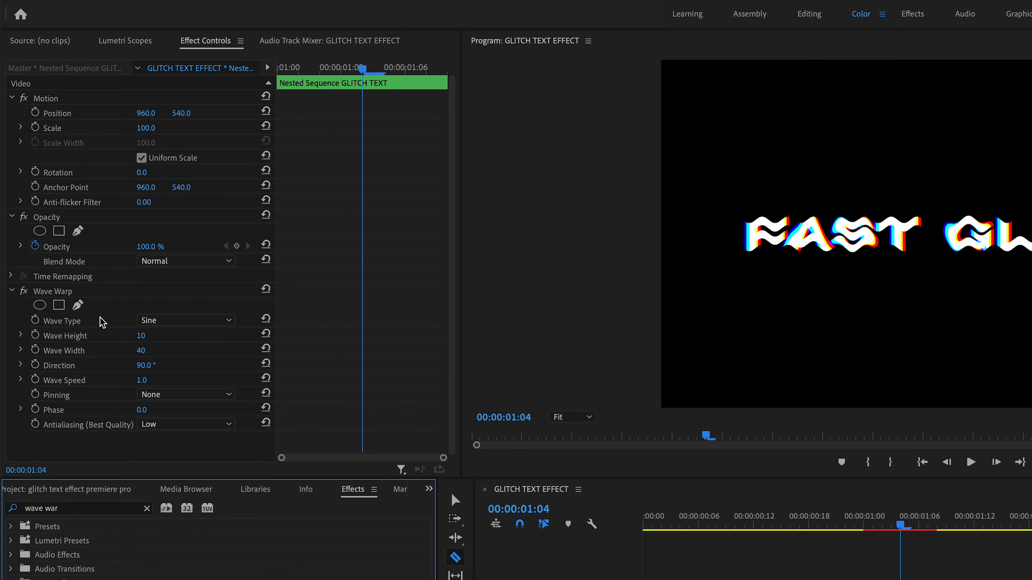
Configure the Wave Warp with Wave Type Square, Wave Width 300 and Direction 0°.
{"action": "left_click", "coordinate": [224, 321]}
{"action": "left_click", "coordinate": [211, 357]}
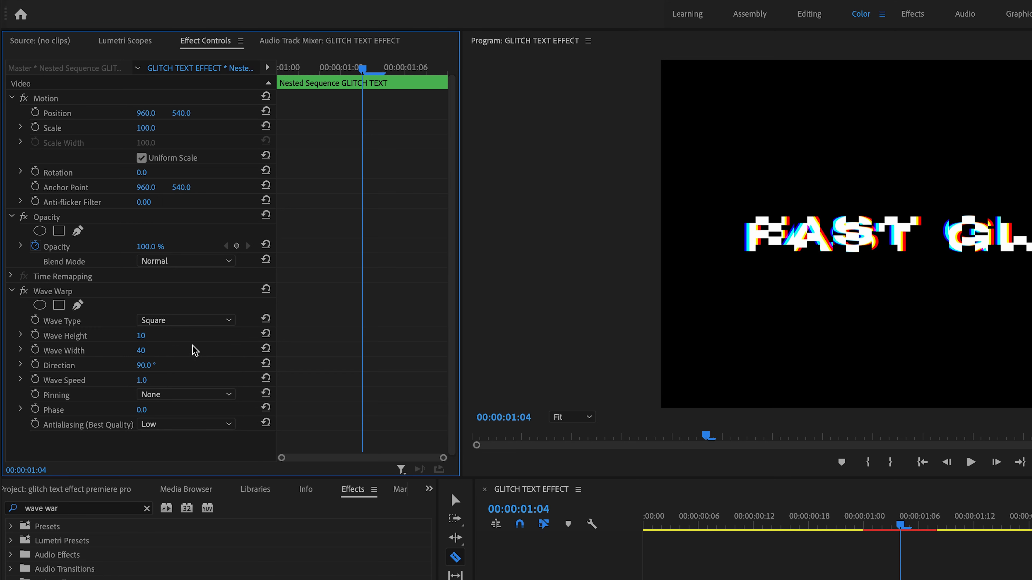
{"action": "left_click", "coordinate": [142, 351]}
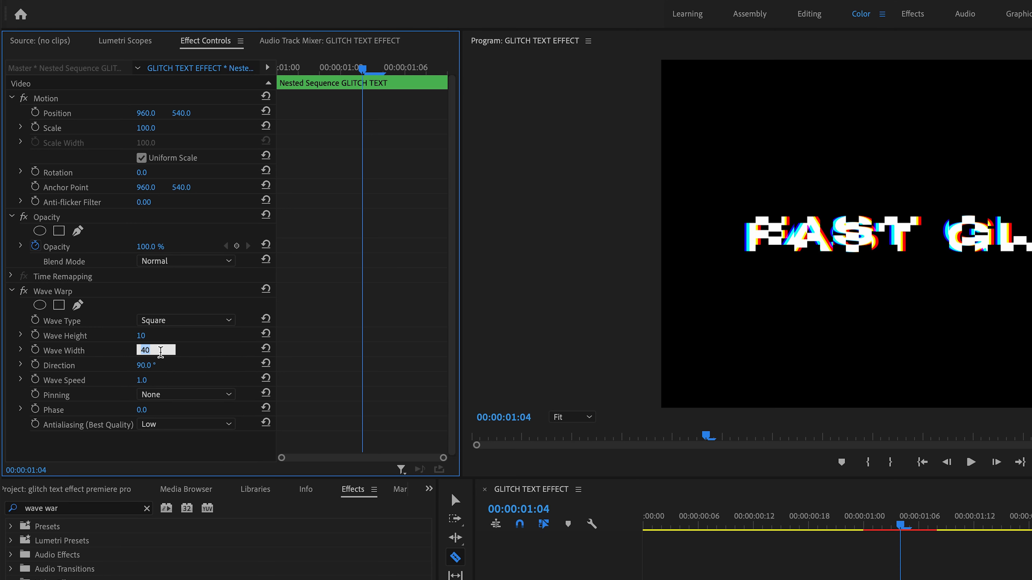
{"action": "type", "text": "300"}
{"action": "key", "text": "Return"}
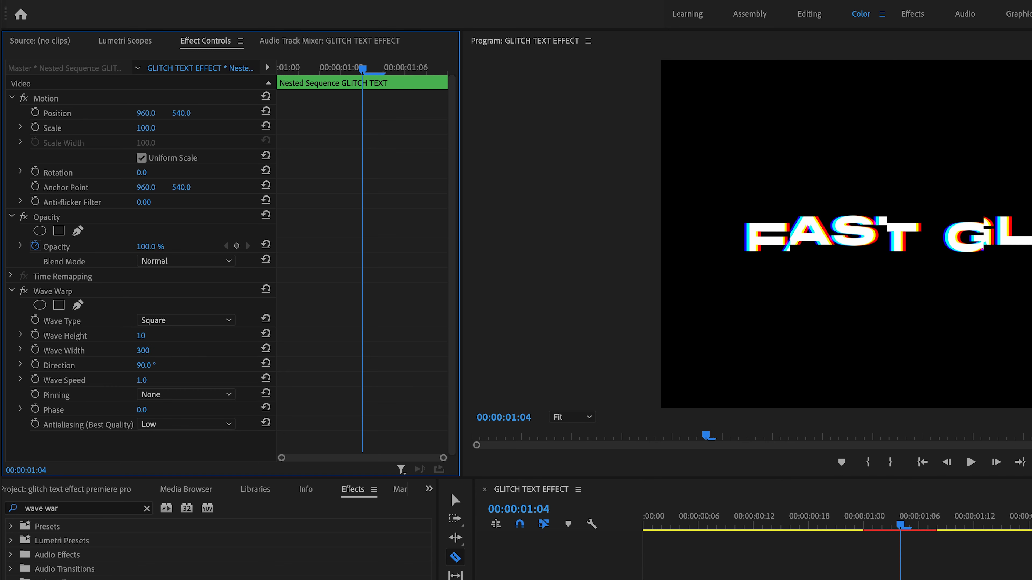
{"action": "left_click", "coordinate": [149, 367]}
{"action": "type", "text": "0"}
{"action": "key", "text": "Return"}
Scrub and play back the warped segment around 00:00:01:02 to check the distortion.
{"action": "left_click", "coordinate": [886, 526]}
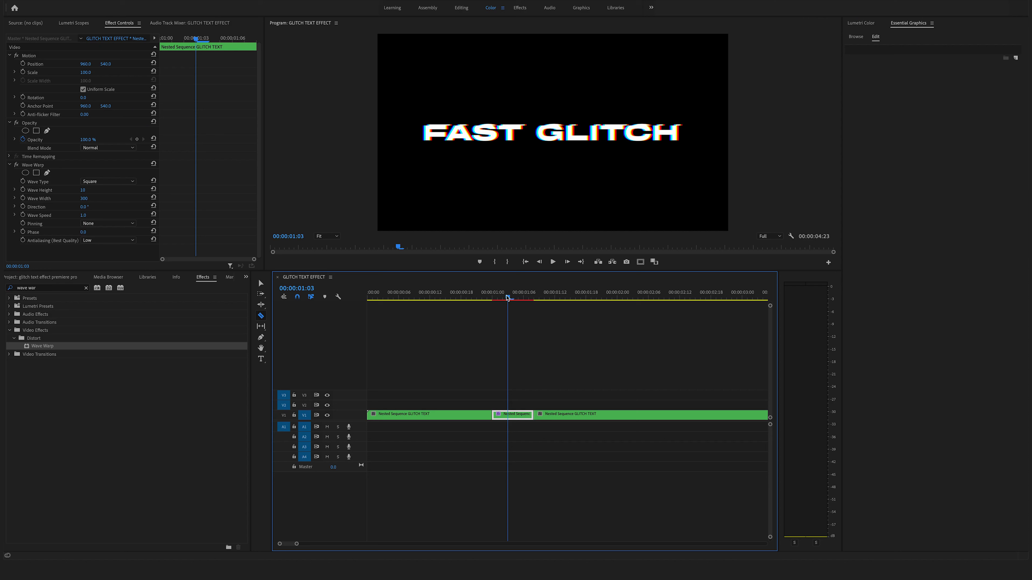
{"action": "mouse_move", "coordinate": [505, 298]}
{"action": "left_mouse_down"}
{"action": "mouse_move", "coordinate": [493, 299]}
{"action": "mouse_move", "coordinate": [502, 300]}
{"action": "left_mouse_up"}
{"action": "key", "text": "space"}
{"action": "key", "text": "space"}
{"action": "left_click", "coordinate": [516, 297]}
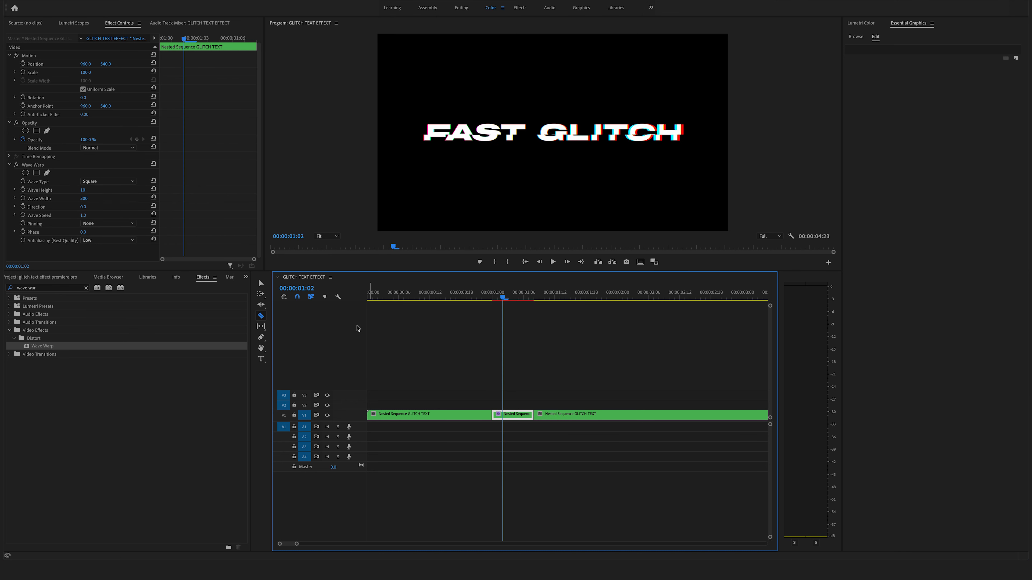
Try raising the Wave Warp's Wave Height by 5 and lowering it again at 00:00:01:02.
{"action": "left_click", "coordinate": [83, 190]}
{"action": "key", "text": "Up"}
{"action": "key", "text": "Up"}
{"action": "key", "text": "Up"}
{"action": "key", "text": "Up"}
{"action": "key", "text": "Up"}
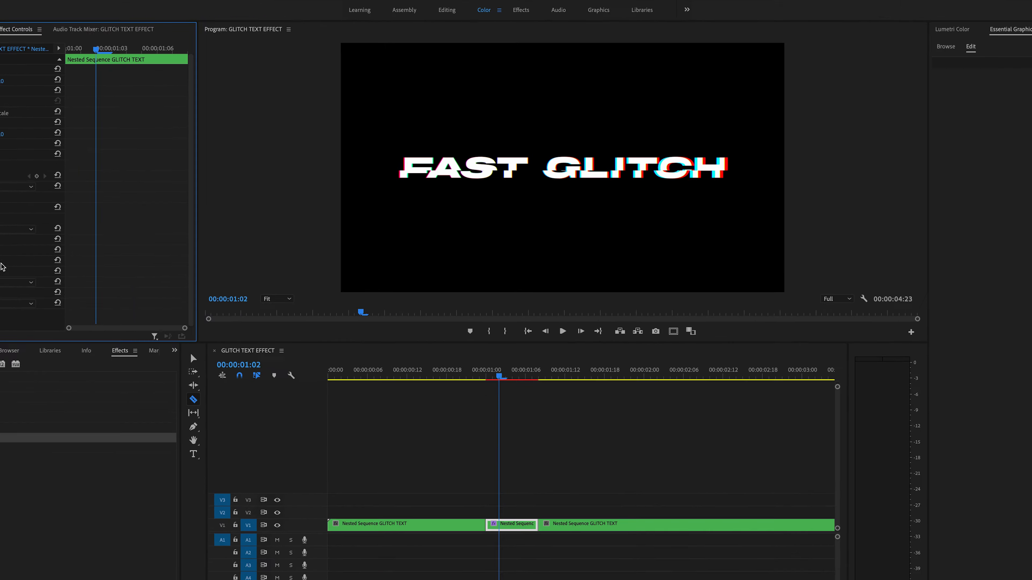
{"action": "key", "text": "Down"}
{"action": "key", "text": "Down"}
{"action": "key", "text": "Down"}
{"action": "key", "text": "Down"}
{"action": "key", "text": "Down"}
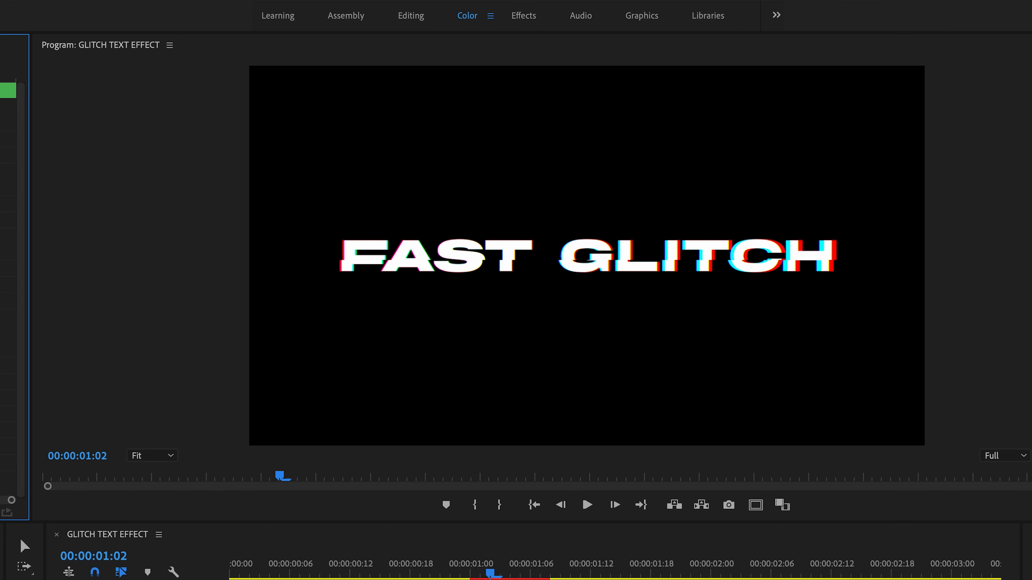